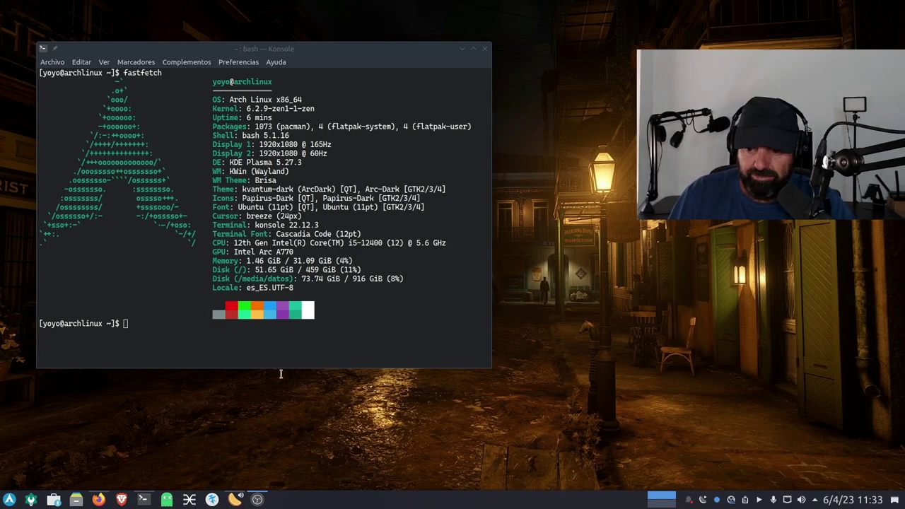
# Open the file manager, shrink its window and try to mount the Fedora partition.
pyautogui.click(75, 499)
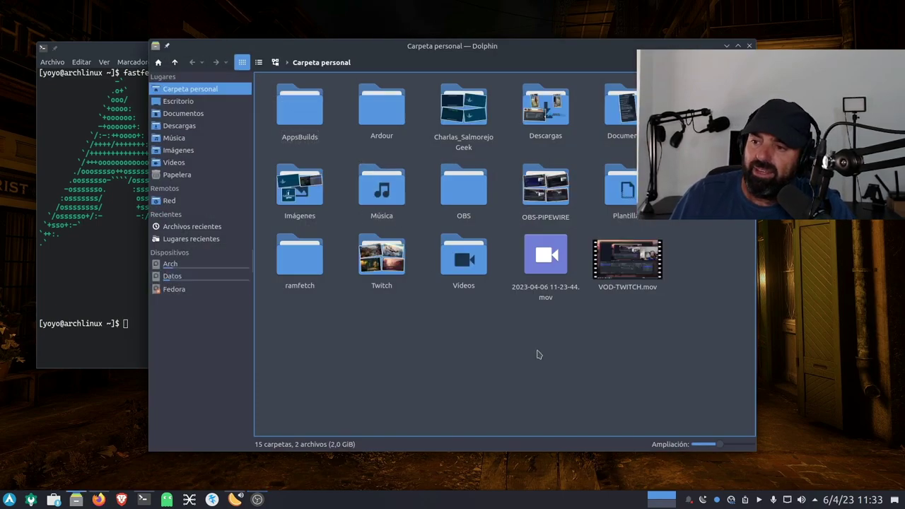
pyautogui.moveTo(755, 447); pyautogui.dragTo(700, 415)
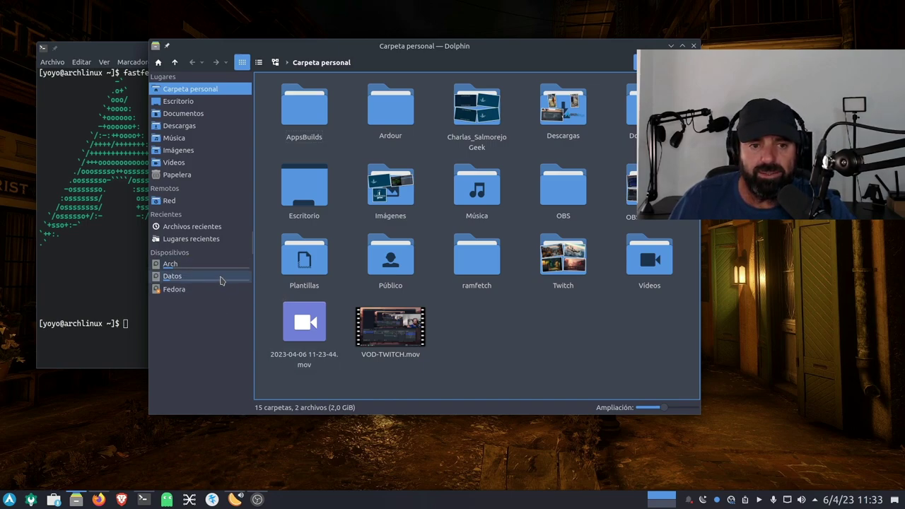
pyautogui.click(174, 289)
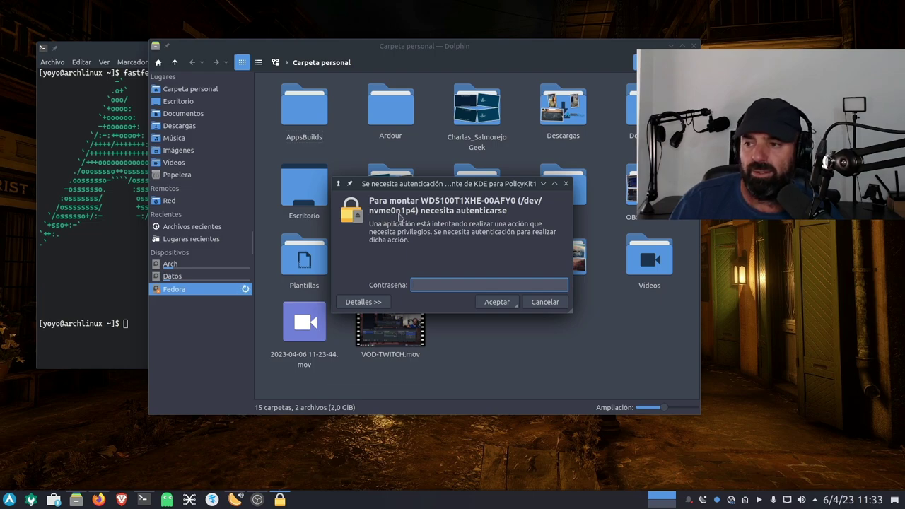
pyautogui.click(544, 302)
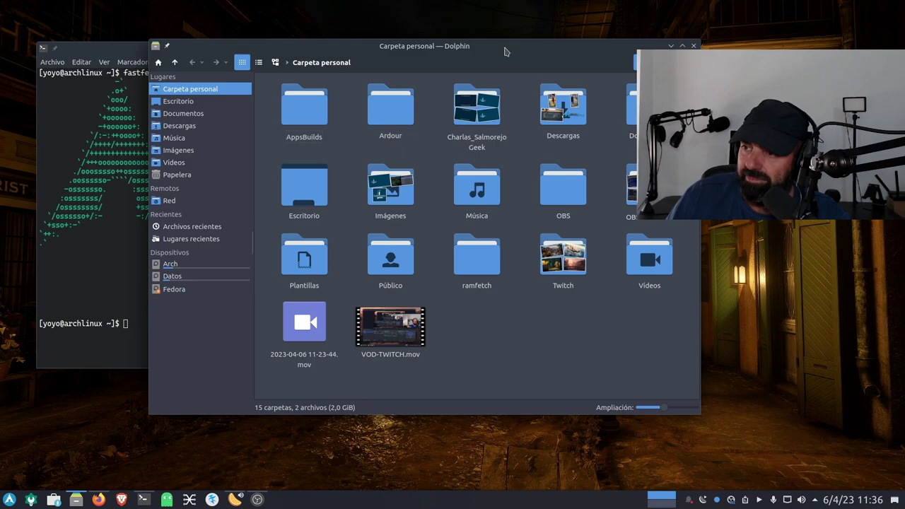
# Move the file manager aside and maximize the terminal window.
pyautogui.moveTo(509, 50); pyautogui.dragTo(657, 68)
pyautogui.click(207, 343)
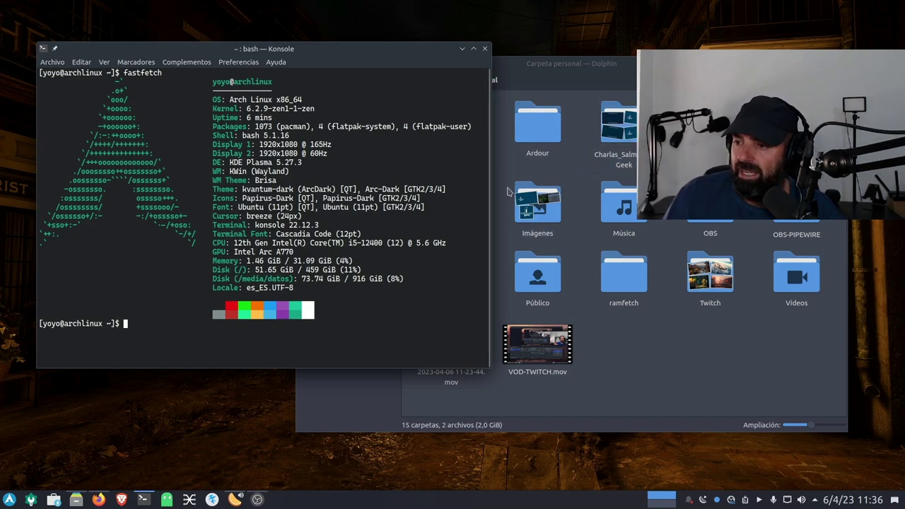
pyautogui.click(474, 48)
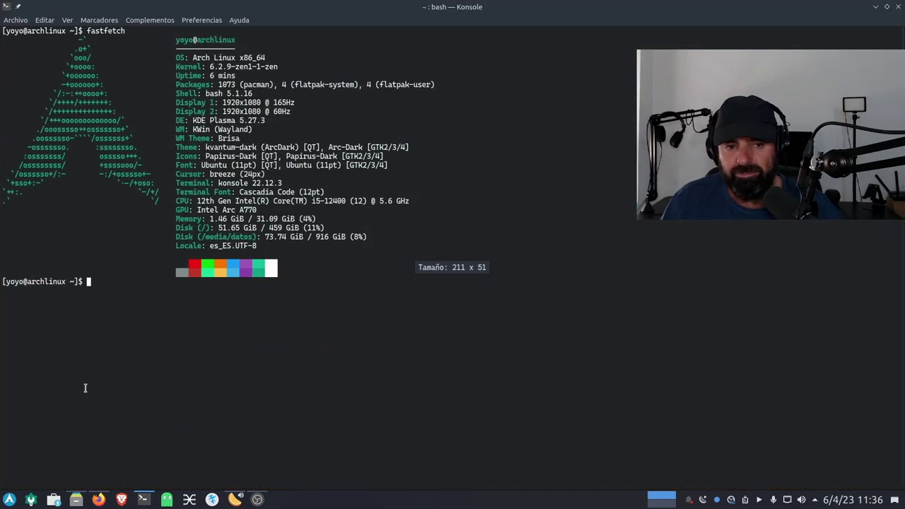
# Switch to Firefox, copy grub-mkconfig -o /boot/grub/grub.cfg from the Arch Linux news page and minimize the browser.
pyautogui.click(99, 499)
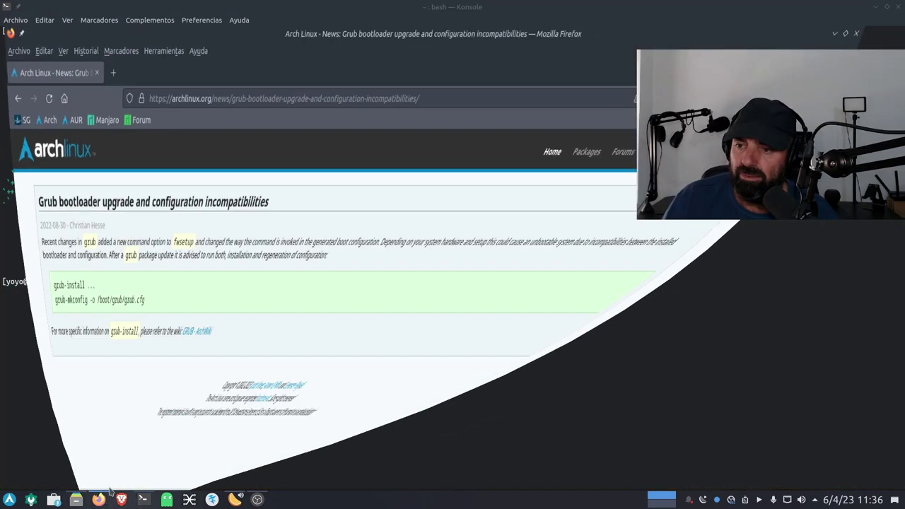
pyautogui.moveTo(172, 196); pyautogui.dragTo(37, 199)
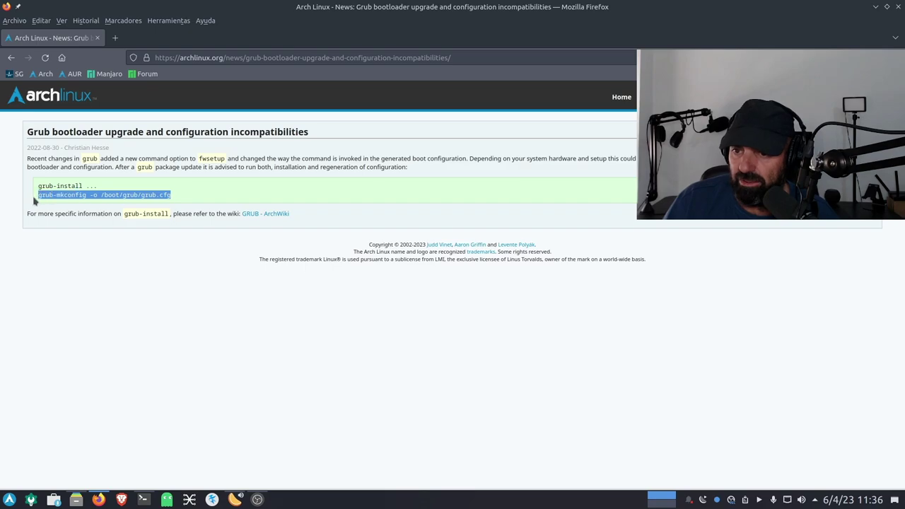
pyautogui.rightClick(60, 195)
pyautogui.click(83, 203)
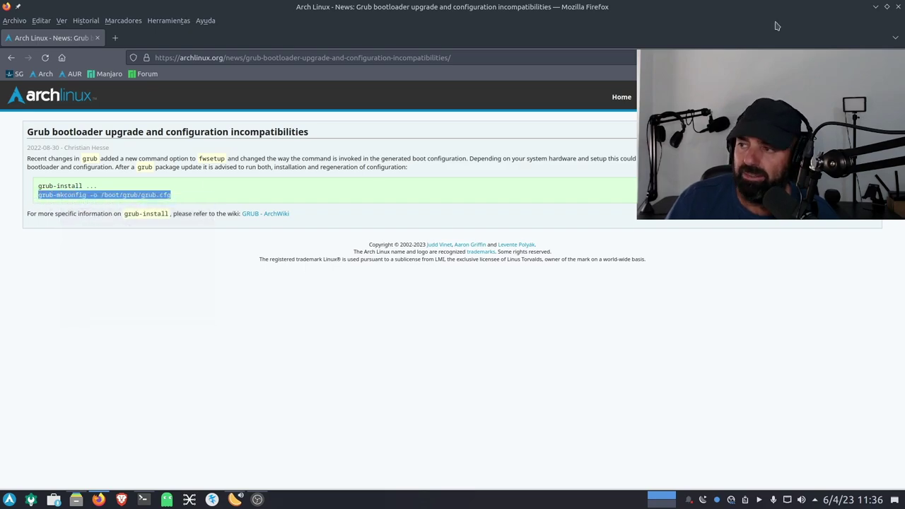
pyautogui.click(875, 7)
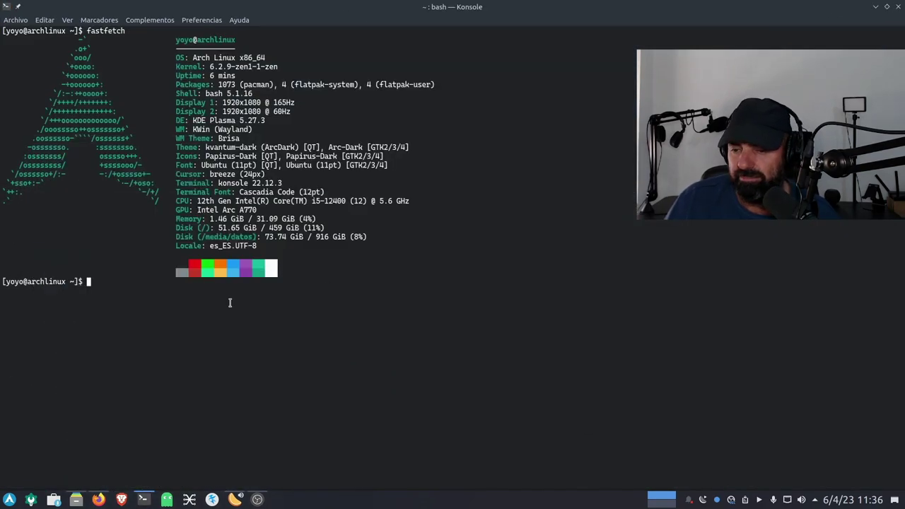
# Run sudo grub-mkconfig -o /boot/grub/grub.cfg in the terminal and enter the sudo password.
pyautogui.write('sudo')
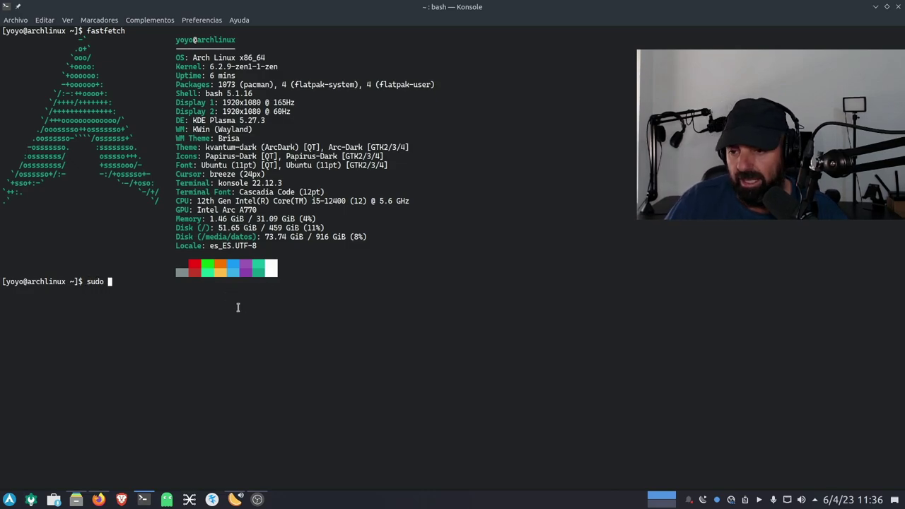
pyautogui.rightClick(238, 307)
pyautogui.click(265, 335)
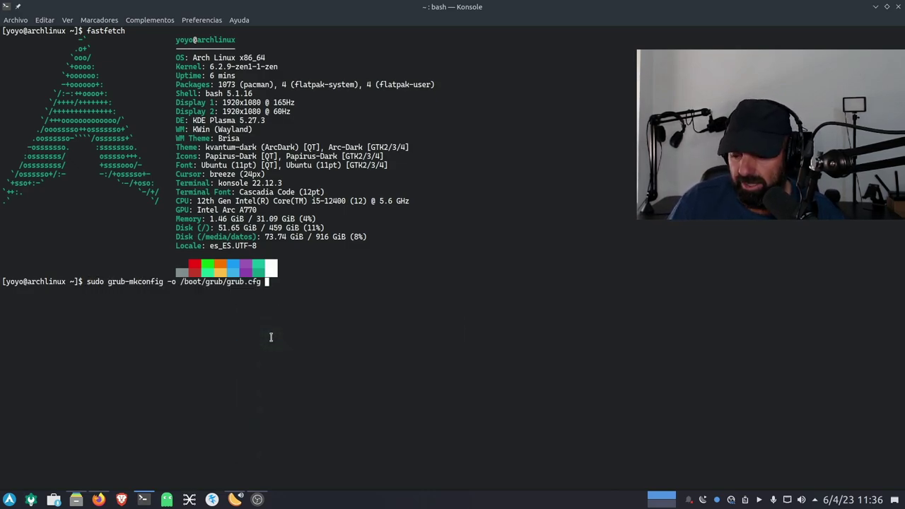
pyautogui.press('Return')
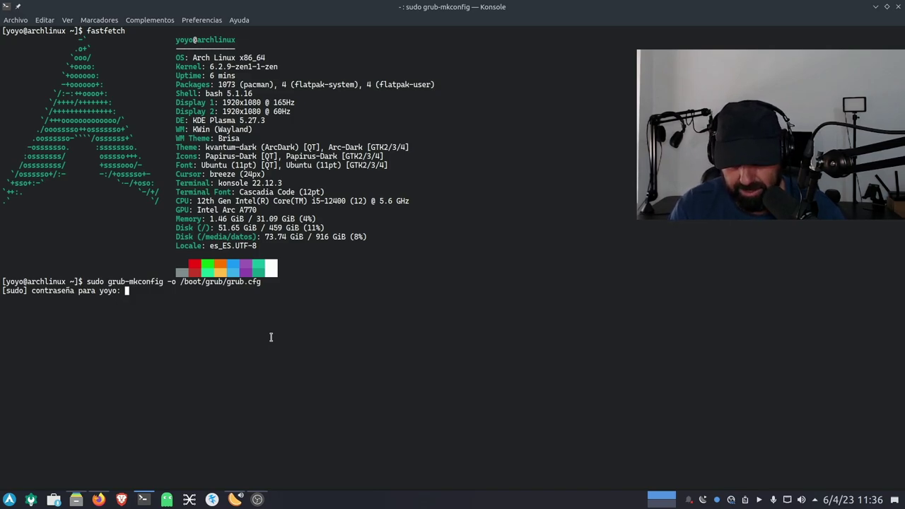
pyautogui.press('Return')
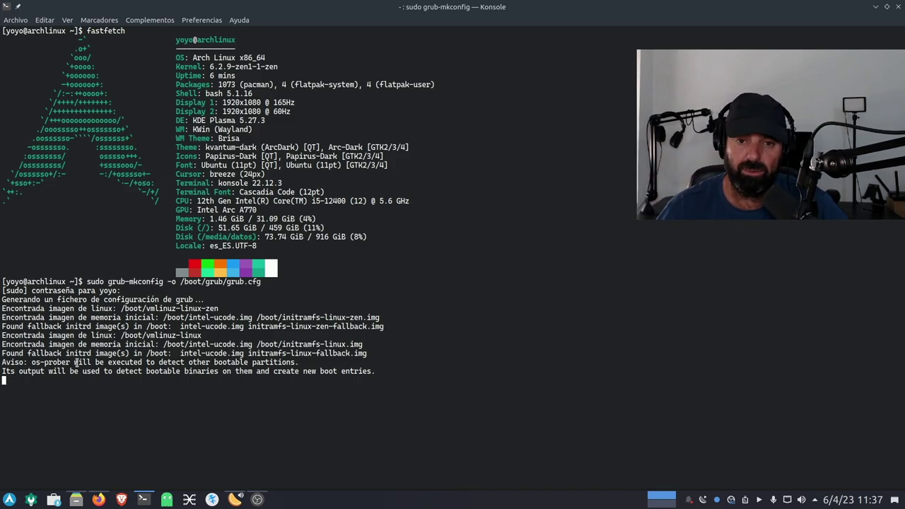
# Browse the Arch partition to etc/default in the file manager and open the grub file in Kate.
pyautogui.click(78, 500)
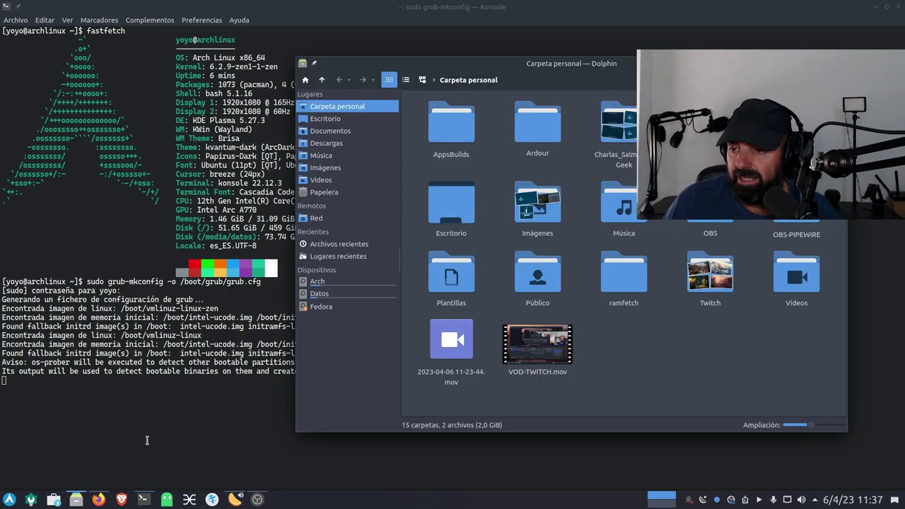
pyautogui.click(318, 281)
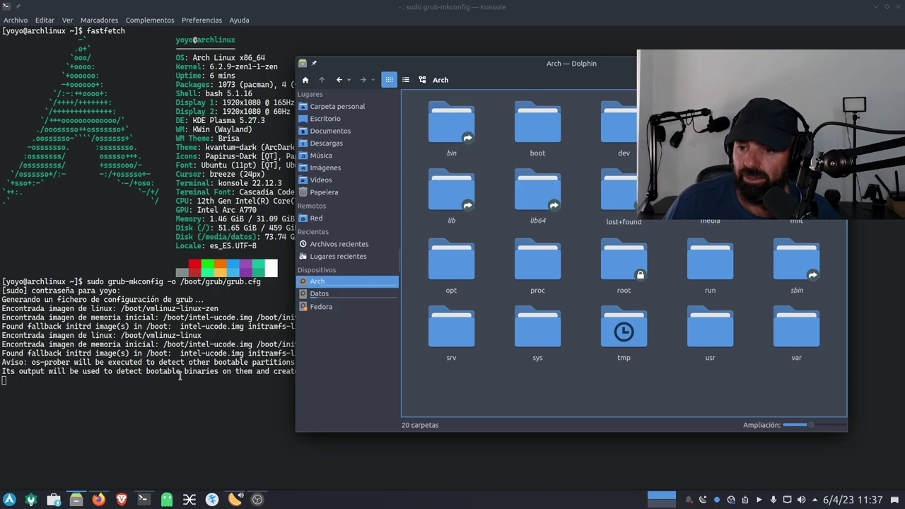
pyautogui.click(710, 124)
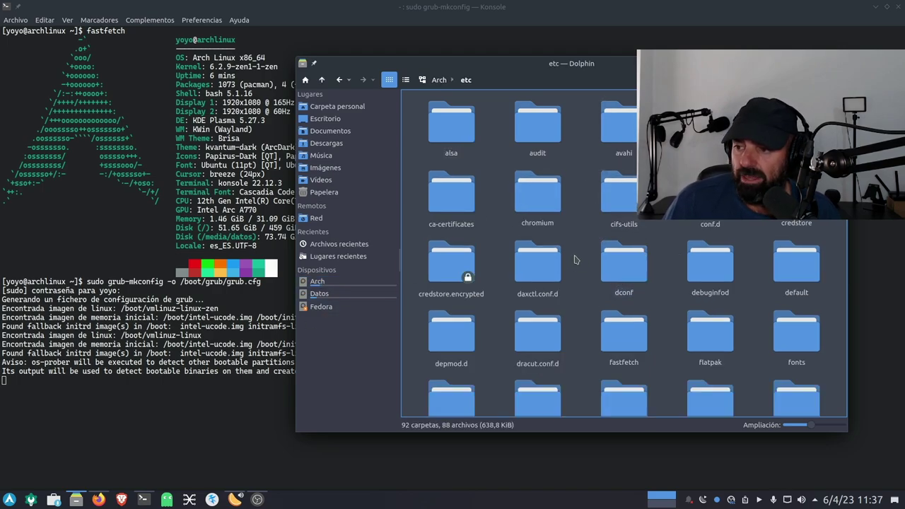
pyautogui.scroll(-1, 574, 260)
pyautogui.scroll(1, 574, 260)
pyautogui.scroll(-1, 574, 259)
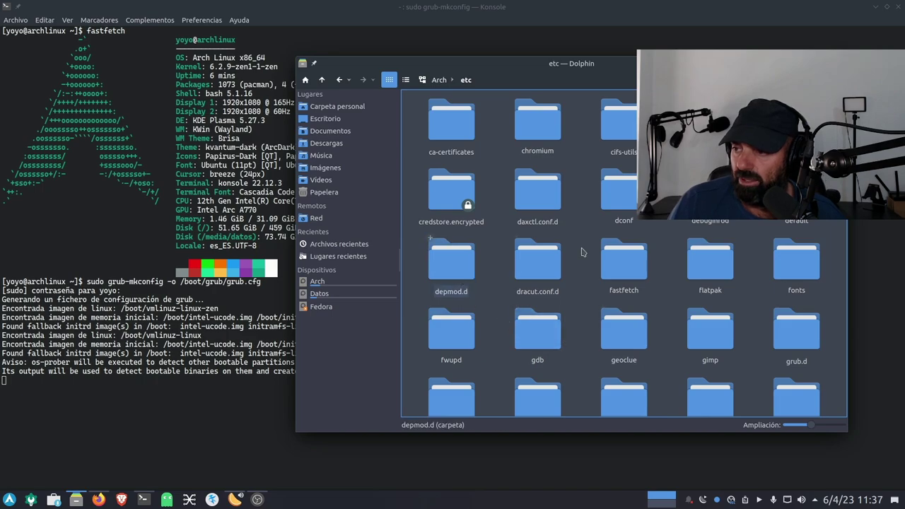
pyautogui.click(796, 190)
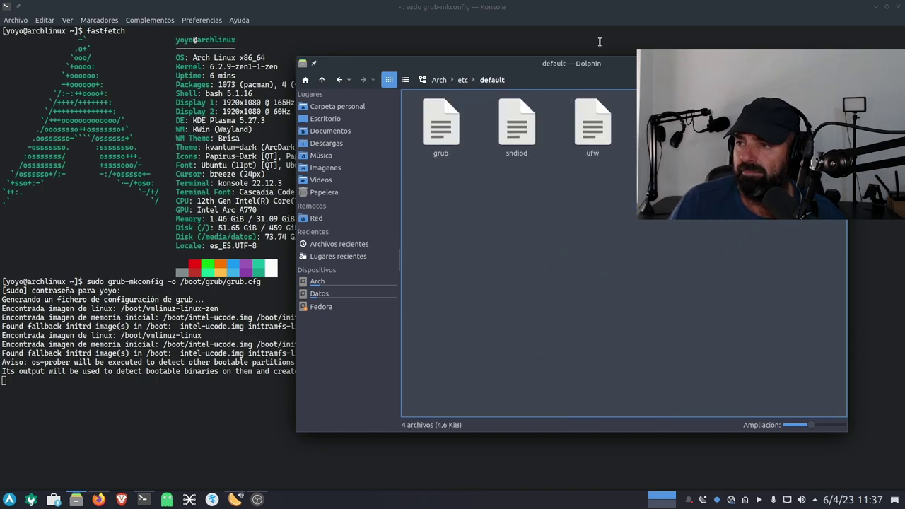
pyautogui.moveTo(629, 153); pyautogui.dragTo(421, 235)
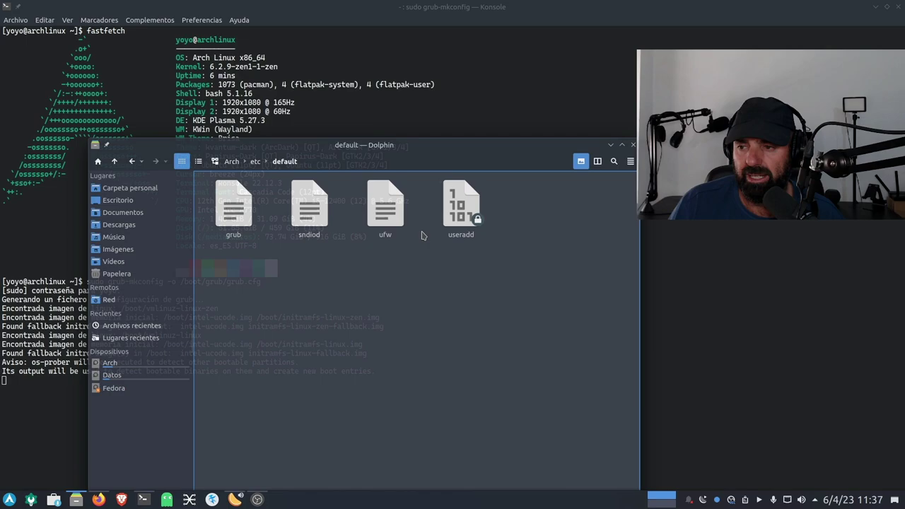
pyautogui.rightClick(229, 214)
pyautogui.click(270, 222)
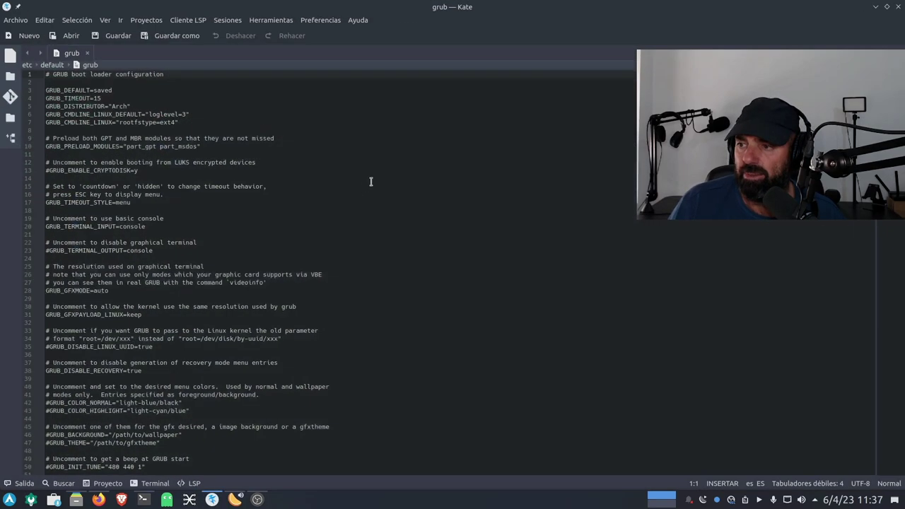
# Examine the GRUB_DISABLE_OS_PROBER line and its comment at the end of the grub file, and close the editor and file manager.
pyautogui.scroll(-5, 345, 297)
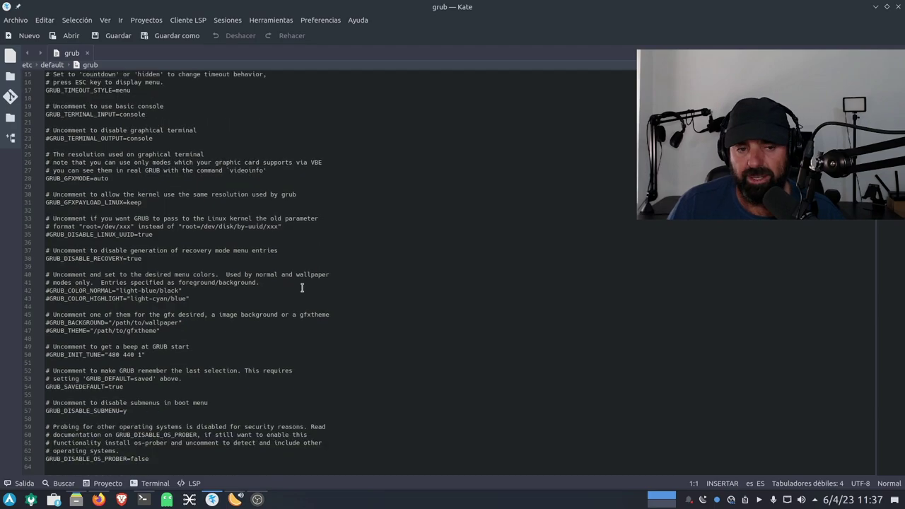
pyautogui.moveTo(165, 458); pyautogui.dragTo(41, 463)
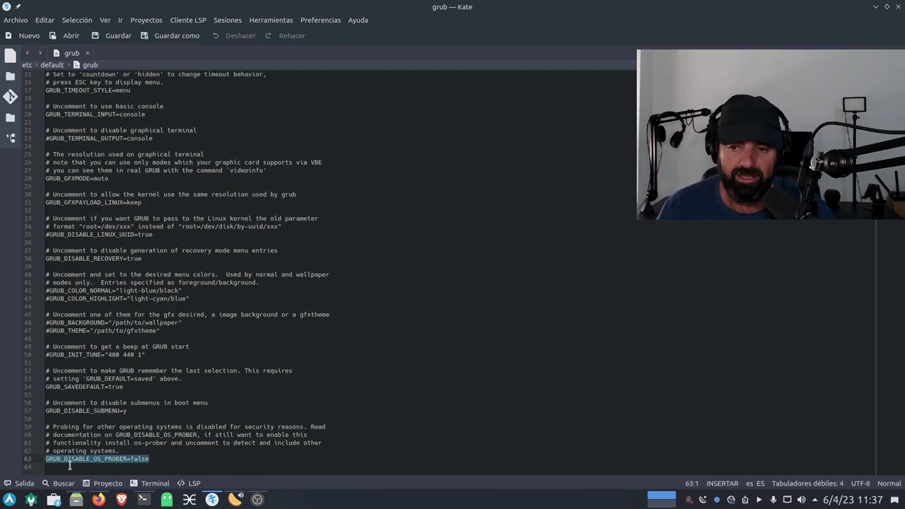
pyautogui.click(161, 461)
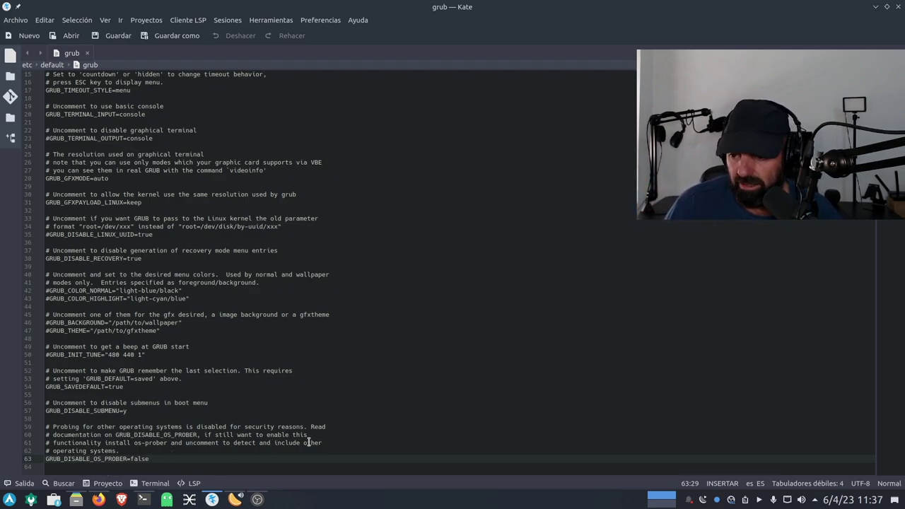
pyautogui.moveTo(328, 443); pyautogui.dragTo(91, 415)
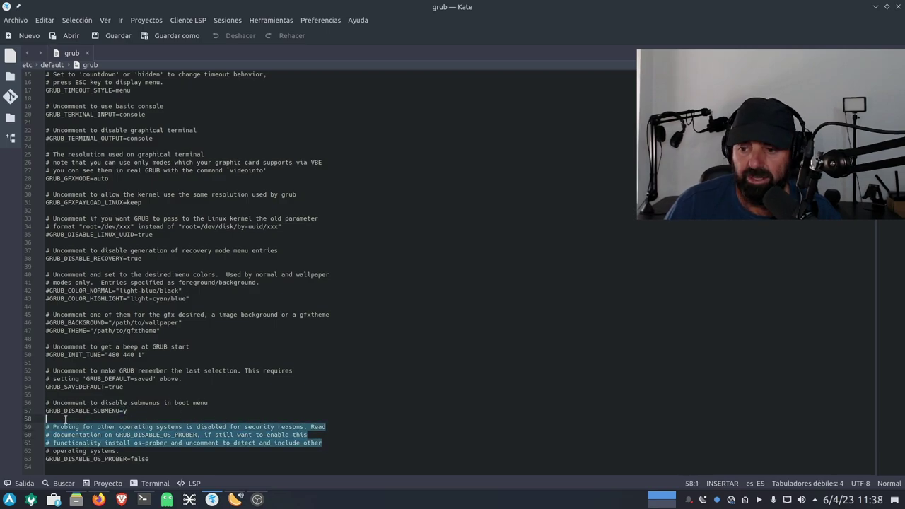
pyautogui.click(151, 458)
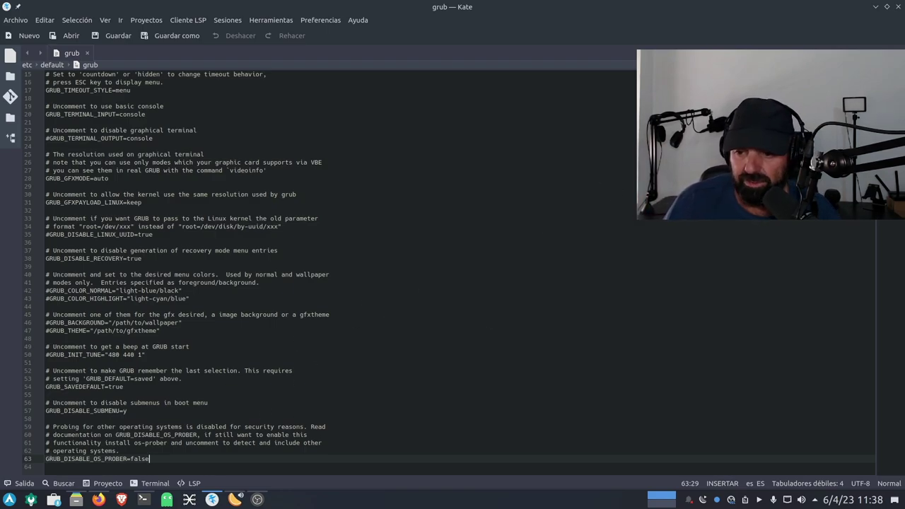
pyautogui.click(898, 6)
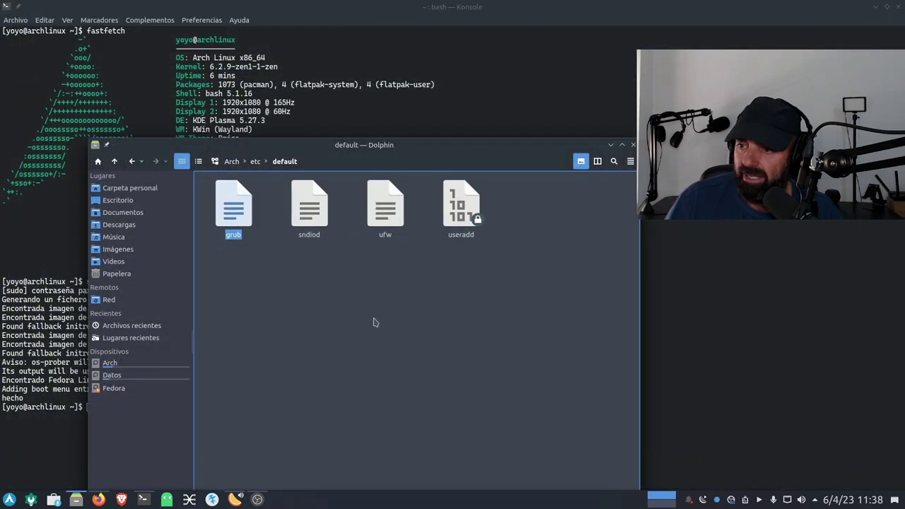
pyautogui.click(632, 145)
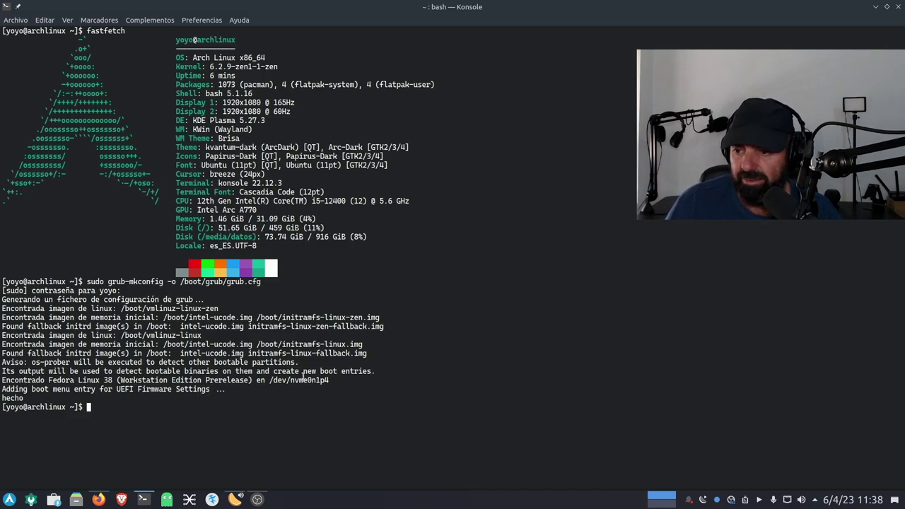
# Highlight the Fedora detection line in the grub-mkconfig output and minimize the terminal.
pyautogui.moveTo(353, 383); pyautogui.dragTo(2, 380)
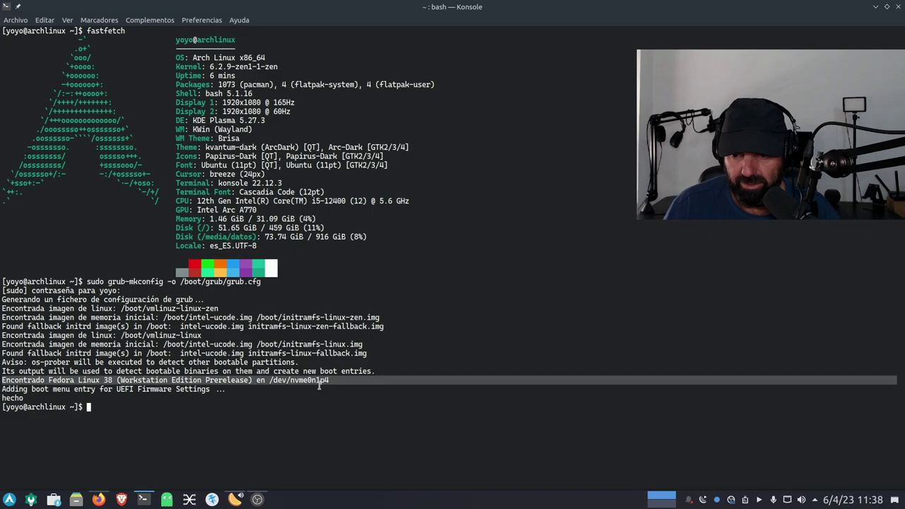
pyautogui.click(221, 406)
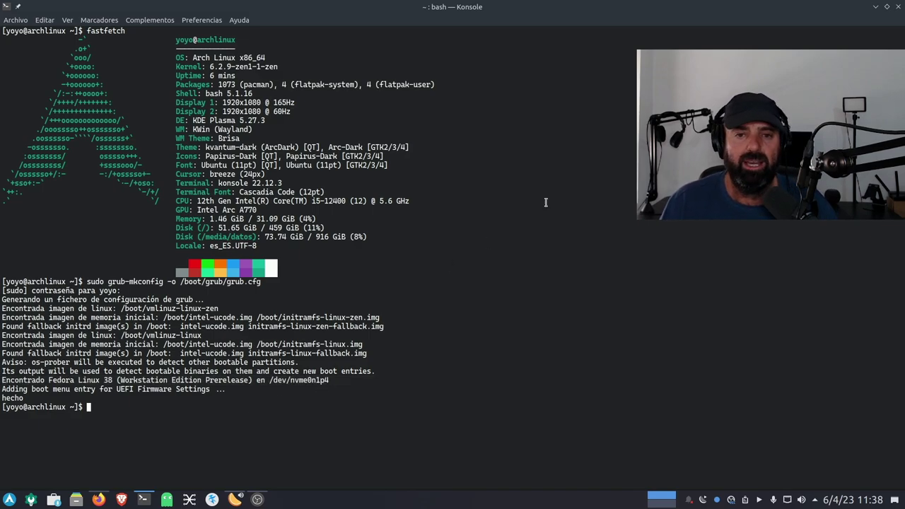
pyautogui.click(875, 8)
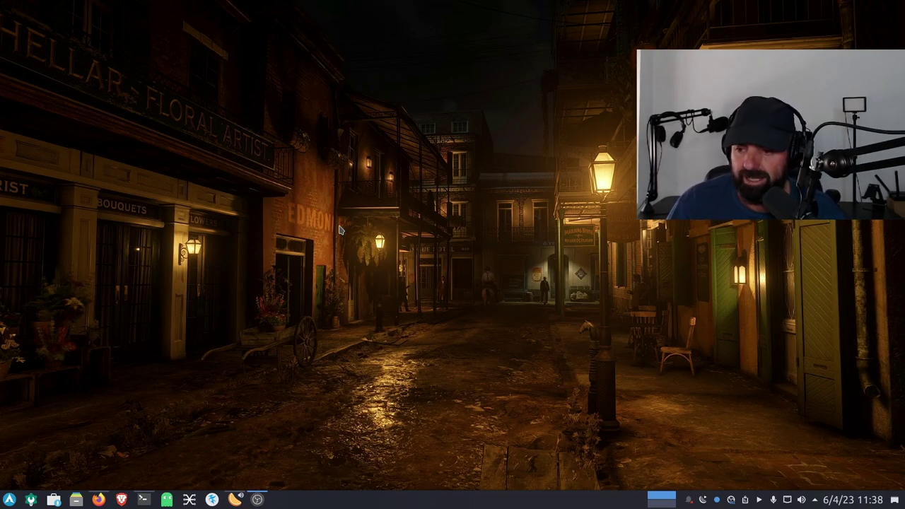
# Play Positive Fuse by French Fuse in Clementine, minimize the player, and set Clementine's volume to 39% in the system sound volume settings.
pyautogui.click(234, 499)
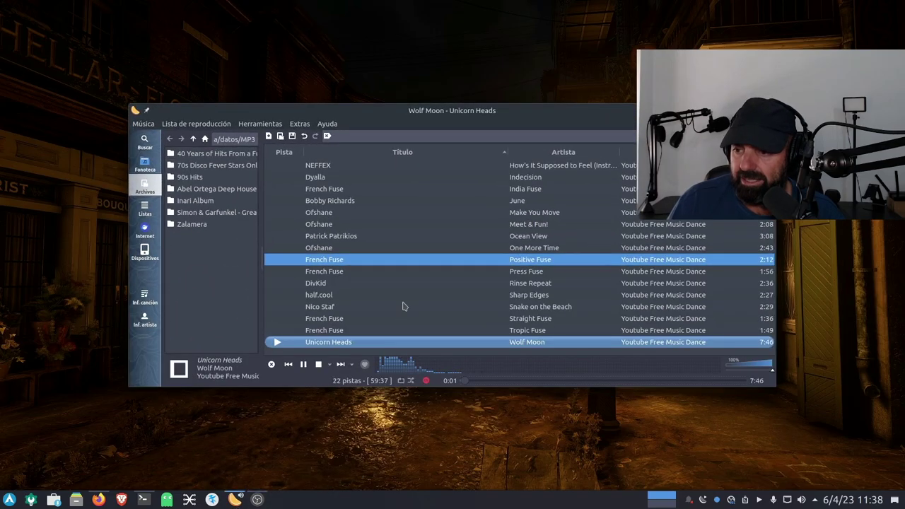
pyautogui.doubleClick(332, 263)
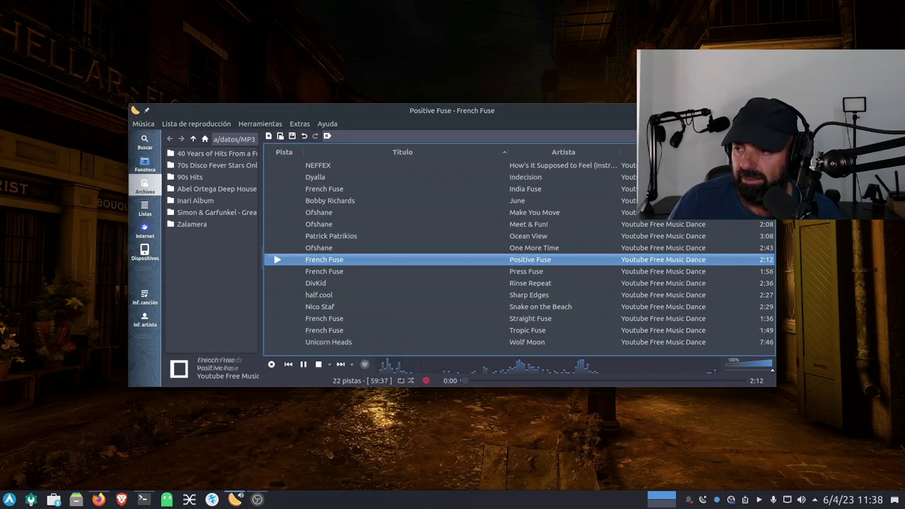
pyautogui.click(759, 500)
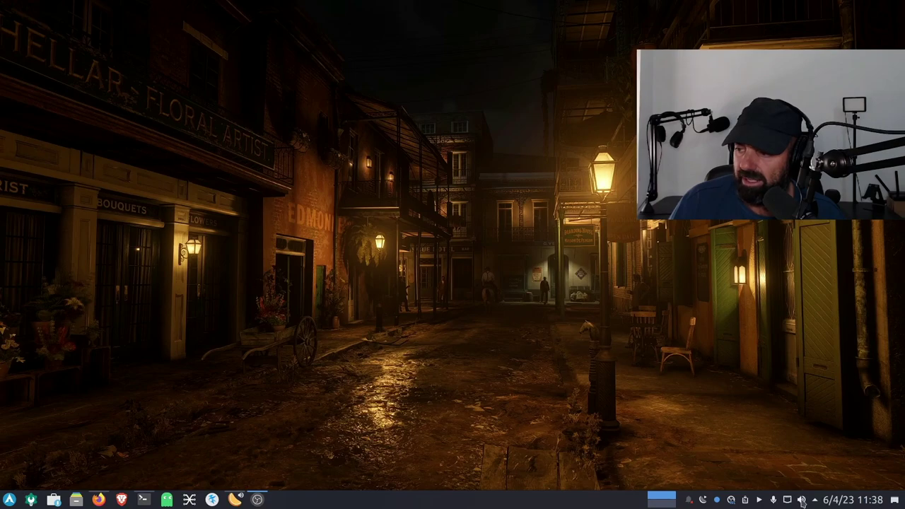
pyautogui.click(802, 500)
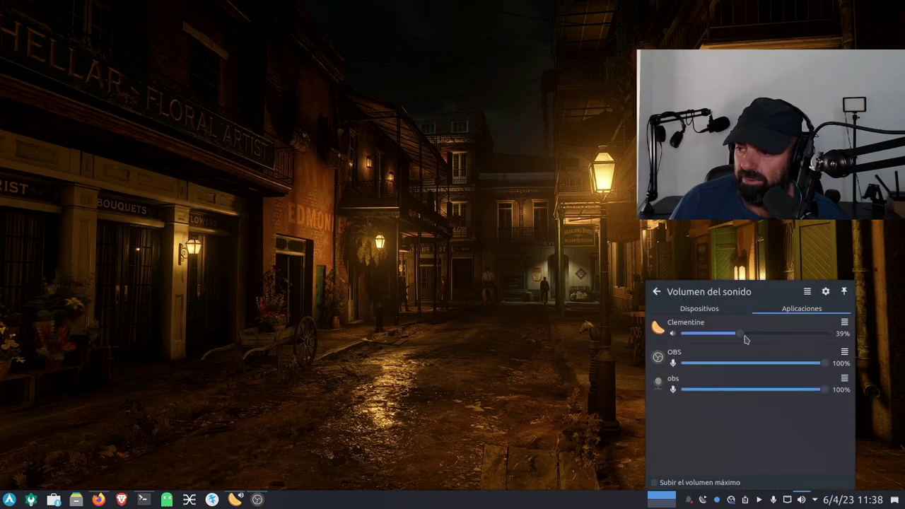
pyautogui.moveTo(745, 335); pyautogui.dragTo(741, 335)
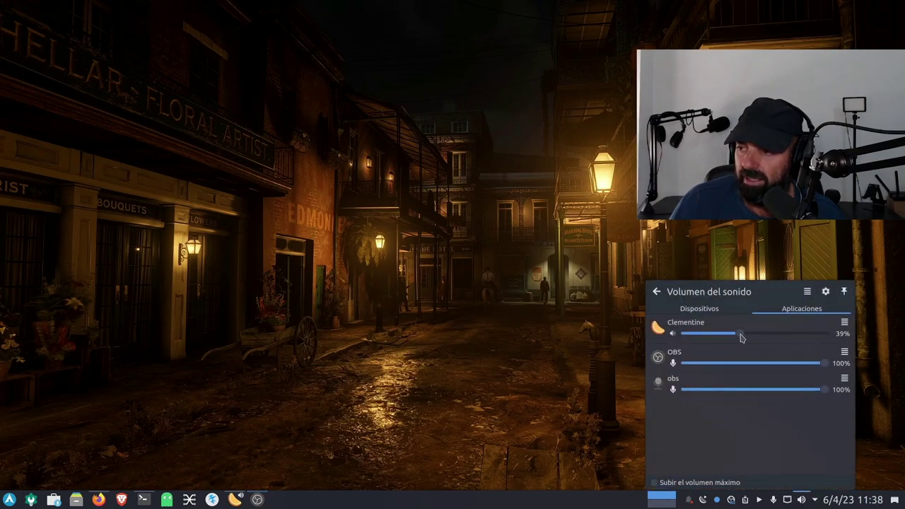
pyautogui.click(287, 356)
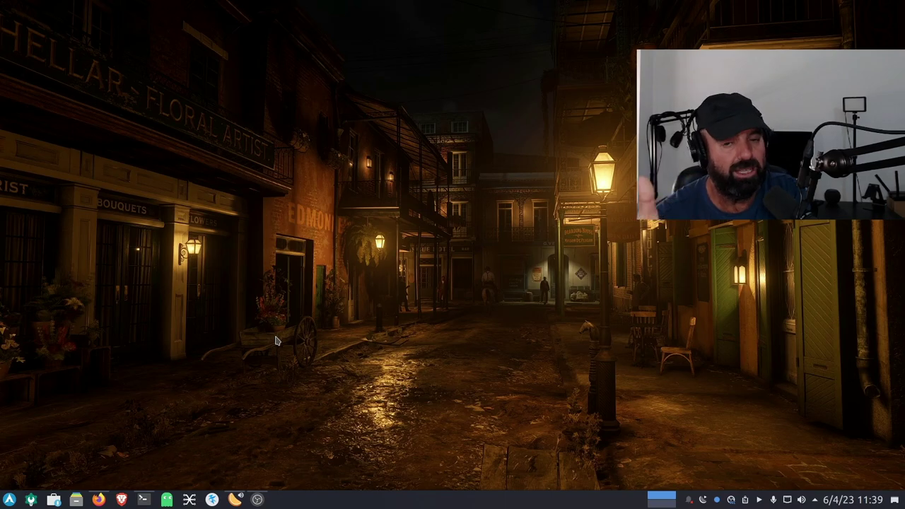
# Search the application launcher for "gp" and start the GParted partition editor.
pyautogui.click(10, 500)
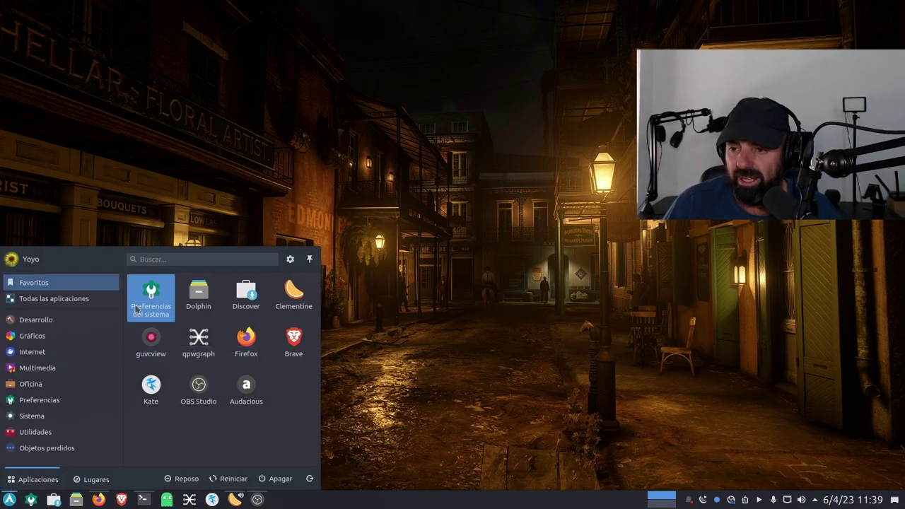
pyautogui.click(162, 260)
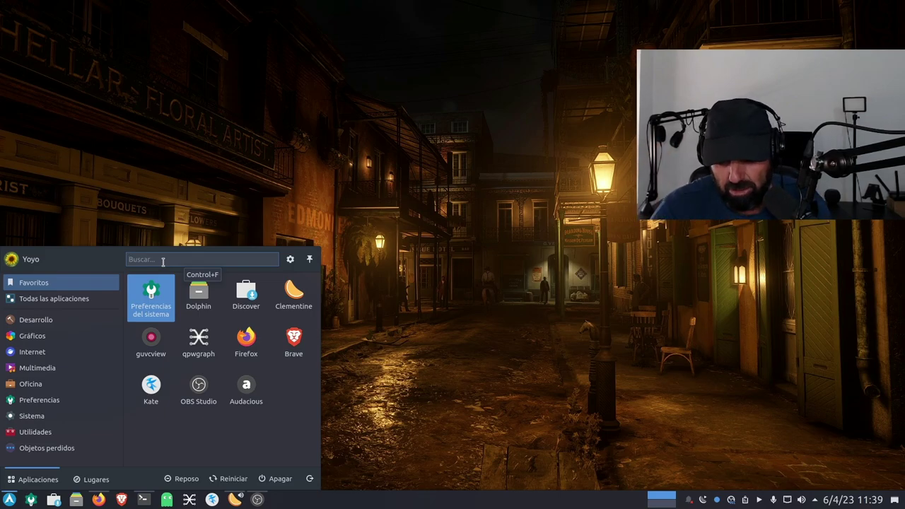
pyautogui.write('gp')
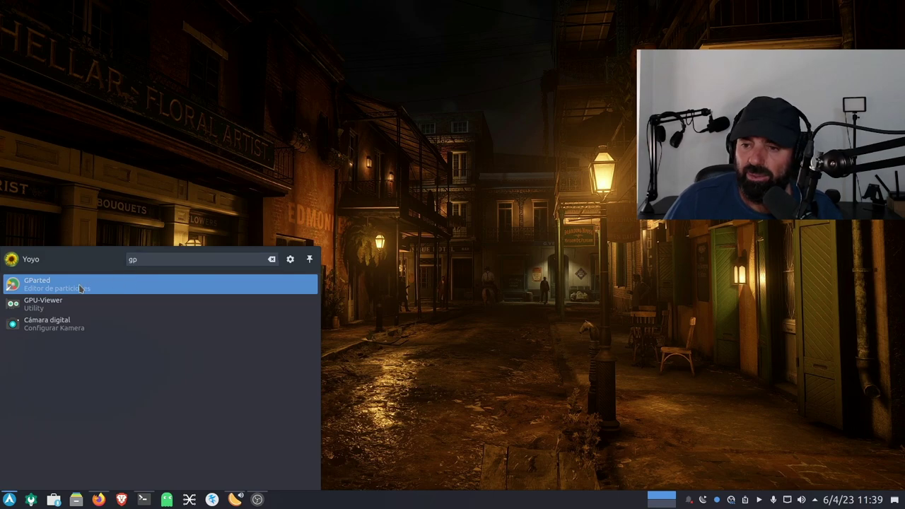
pyautogui.click(80, 288)
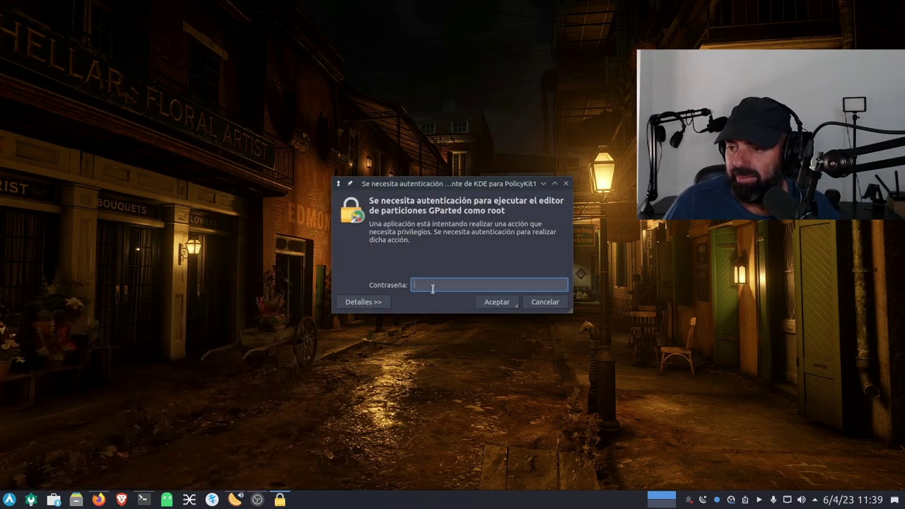
# Authorize GParted to run as root by entering the account password, retrying the entry after a failed attempt.
pyautogui.write('**********')
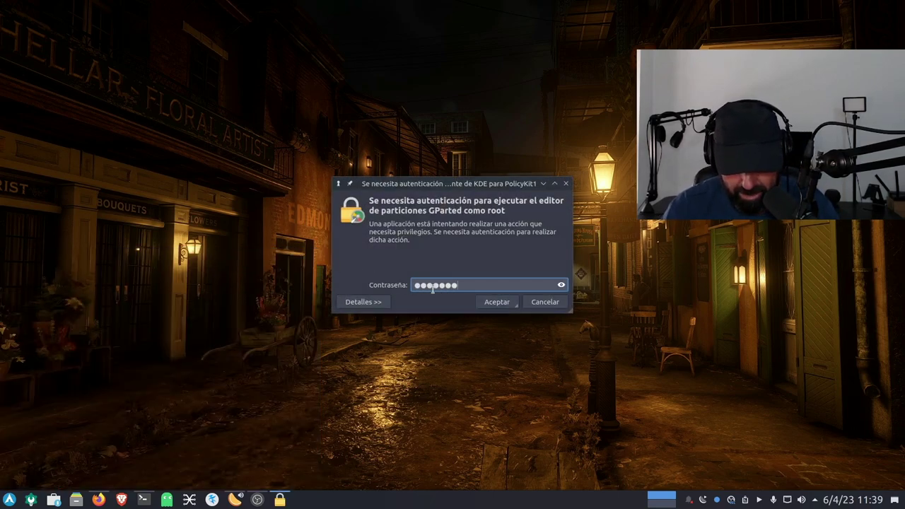
pyautogui.write('****')
pyautogui.press('Return')
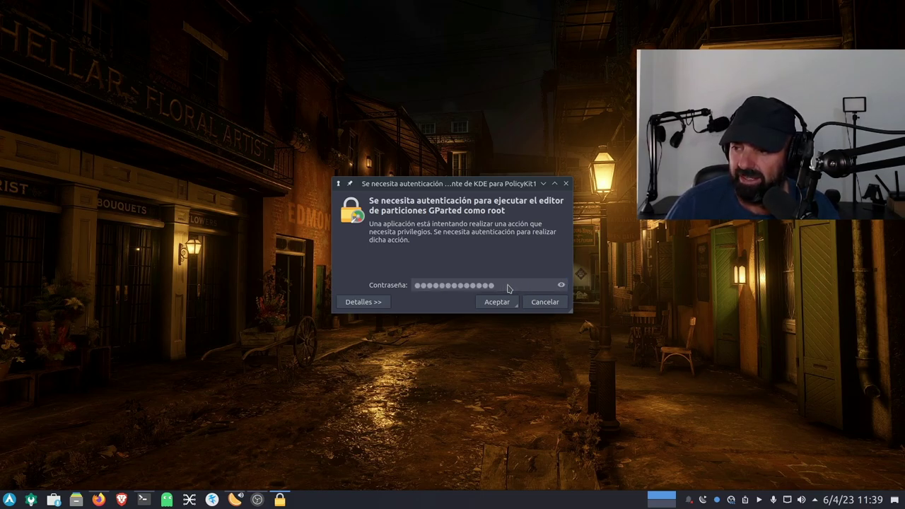
pyautogui.write('***')
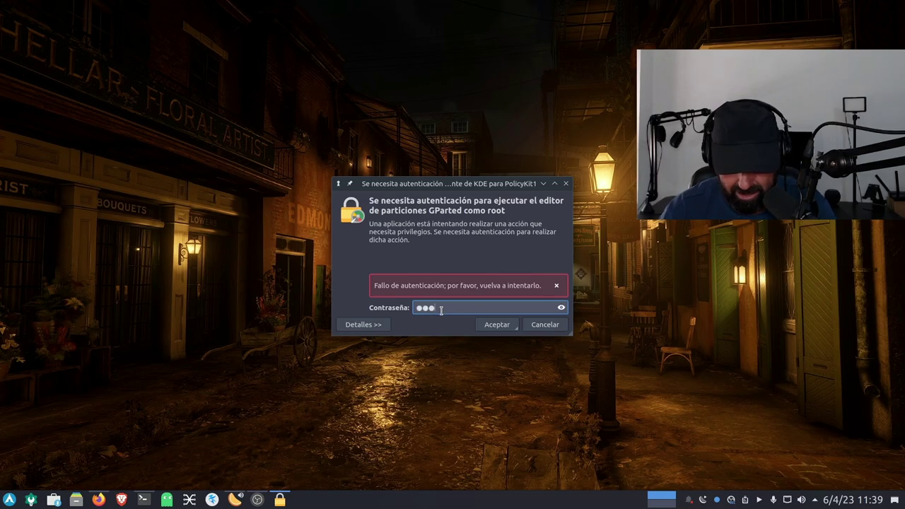
pyautogui.press('BackSpace')
pyautogui.press('BackSpace')
pyautogui.press('BackSpace')
pyautogui.write('***********')
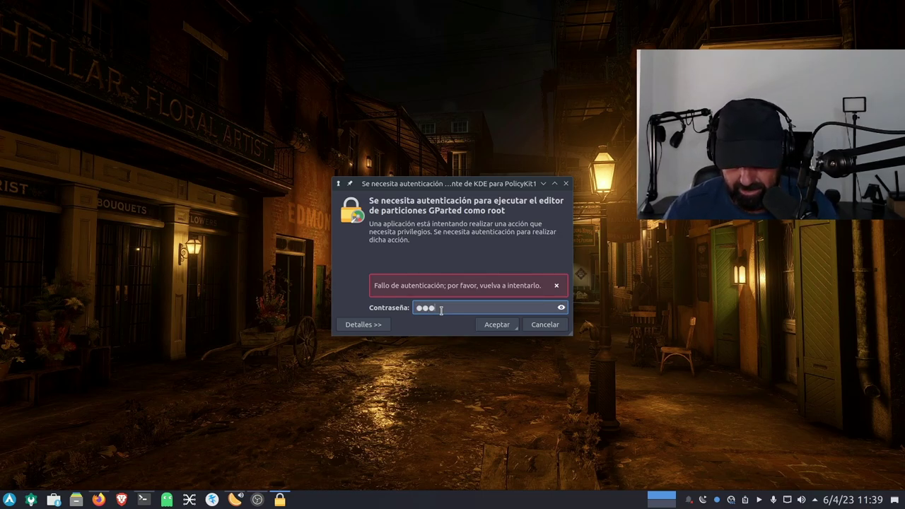
pyautogui.write('**')
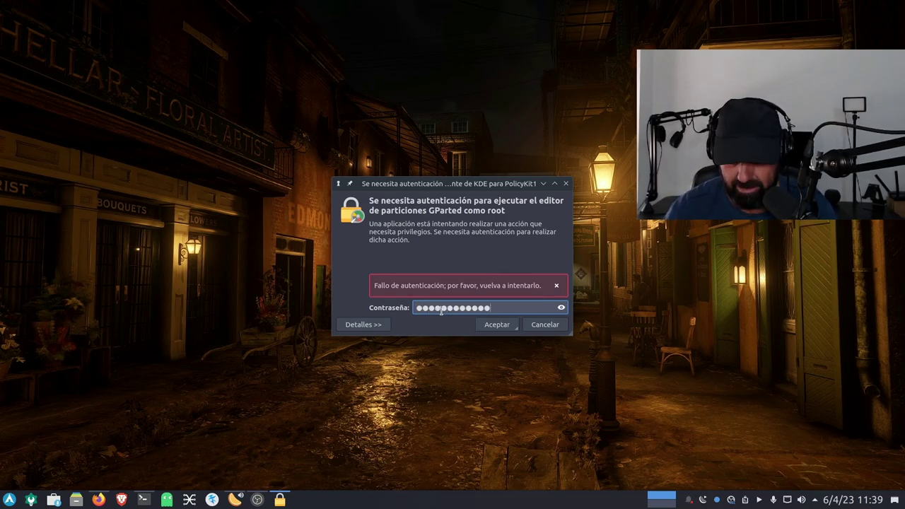
pyautogui.press('Return')
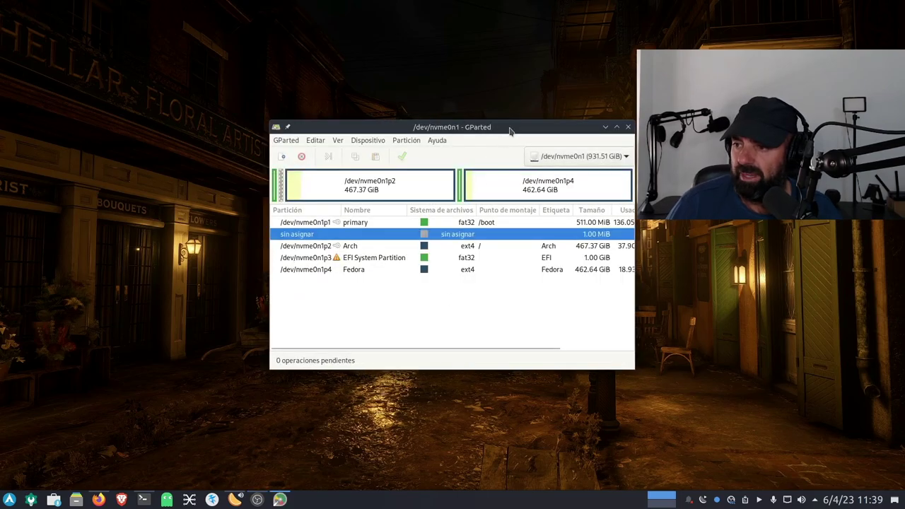
# Enlarge the GParted window, view the partitions of /dev/sda, and return to /dev/nvme0n1.
pyautogui.moveTo(509, 130); pyautogui.dragTo(322, 66)
pyautogui.moveTo(447, 307); pyautogui.dragTo(693, 363)
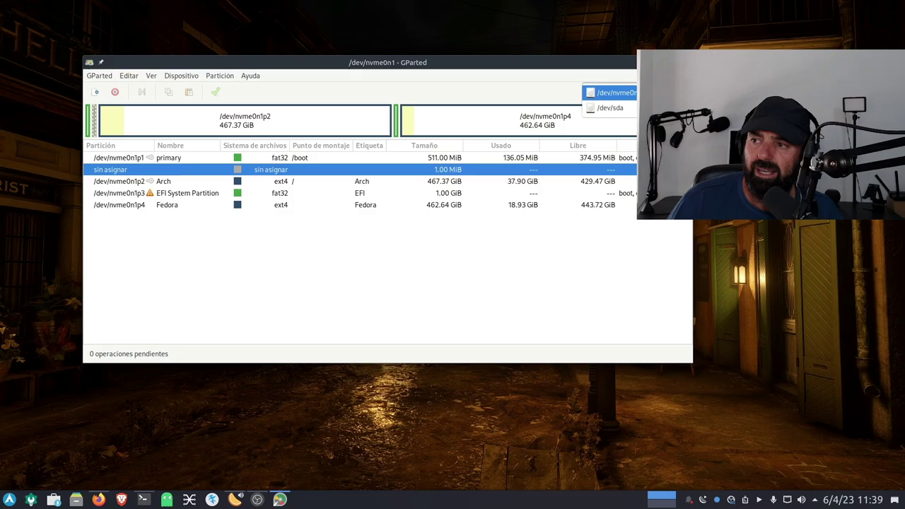
pyautogui.click(611, 107)
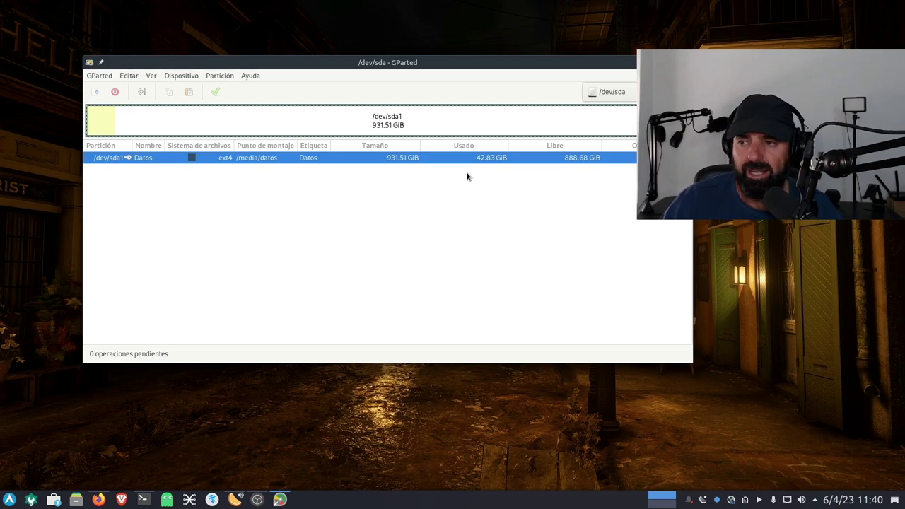
pyautogui.click(625, 92)
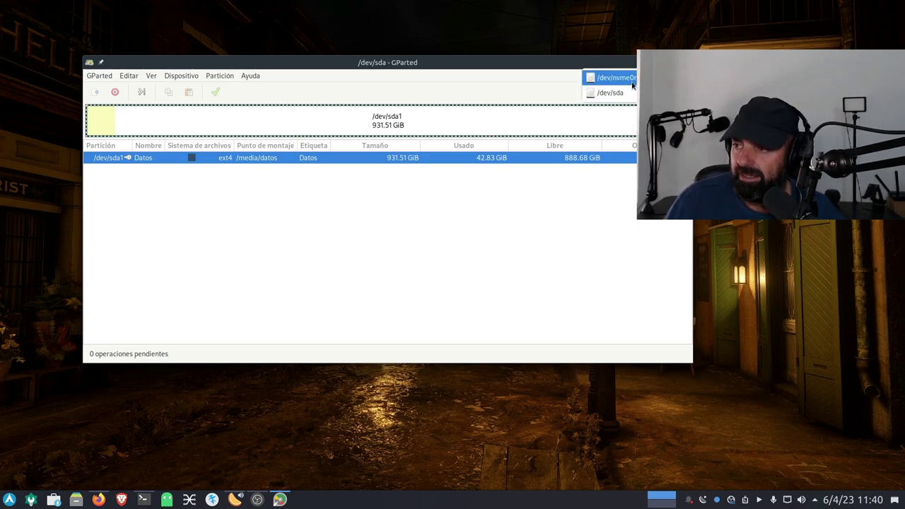
pyautogui.click(629, 79)
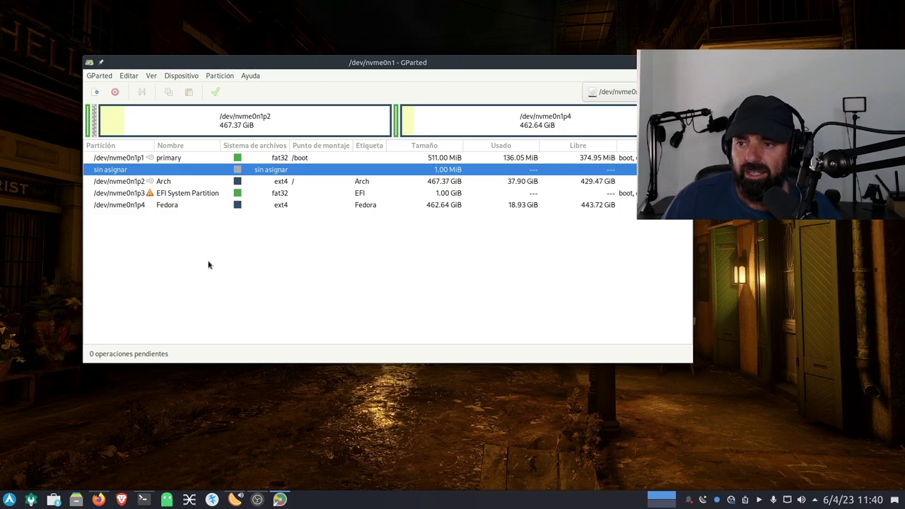
# Examine the /boot partition /dev/nvme0n1p1 and the Arch partition /dev/nvme0n1p2, with the window placed so all columns are readable.
pyautogui.click(132, 183)
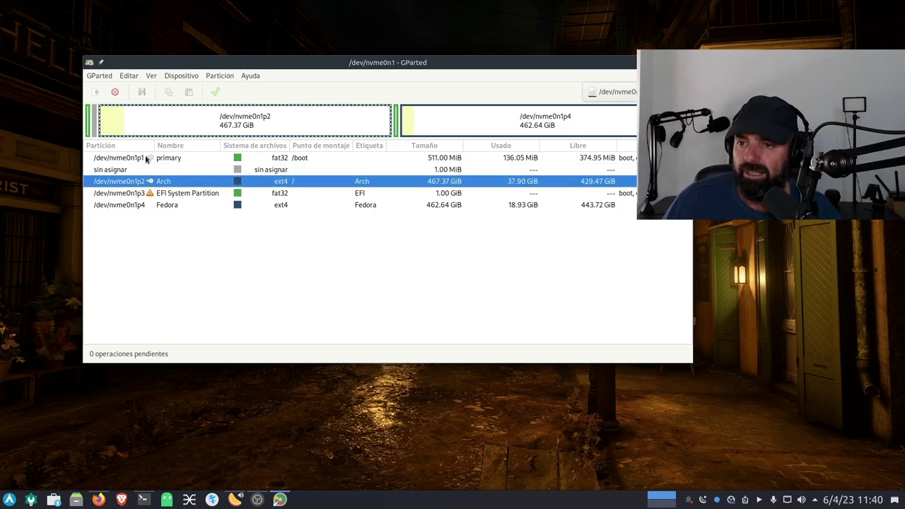
pyautogui.click(146, 159)
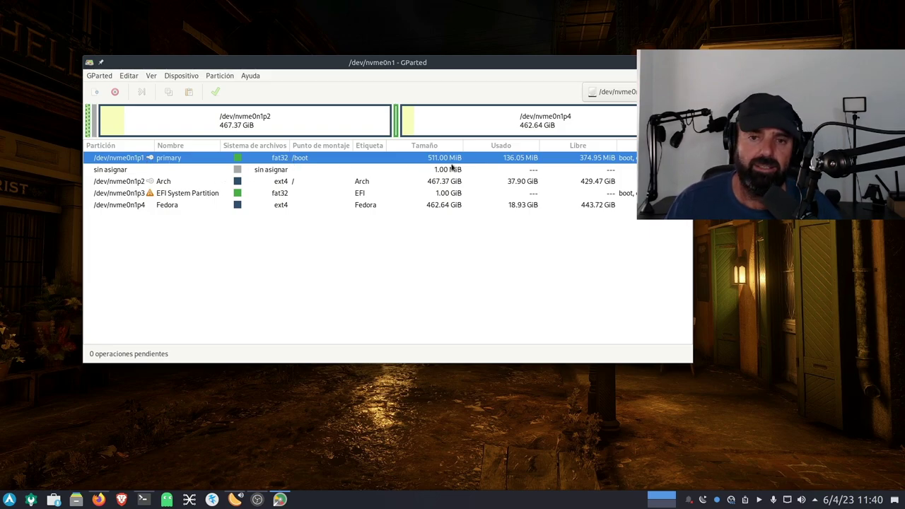
pyautogui.moveTo(449, 61); pyautogui.dragTo(408, 160)
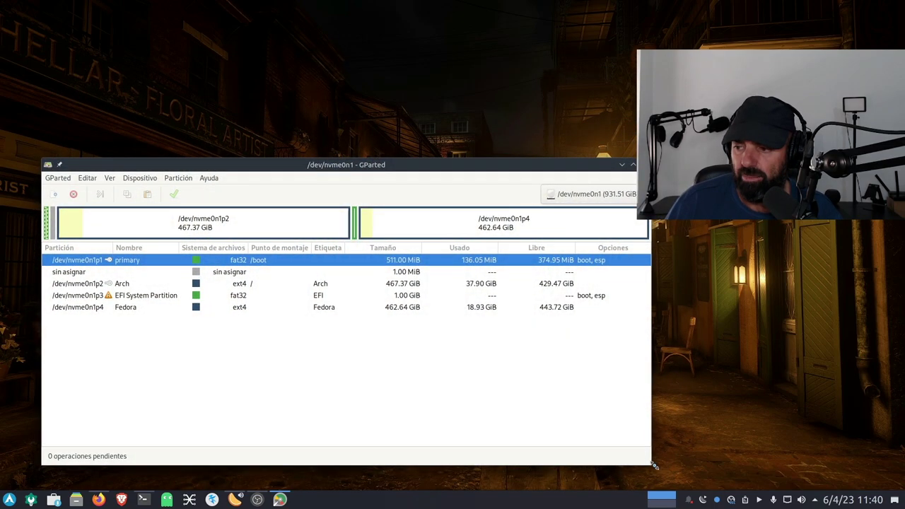
pyautogui.moveTo(654, 464); pyautogui.dragTo(620, 453)
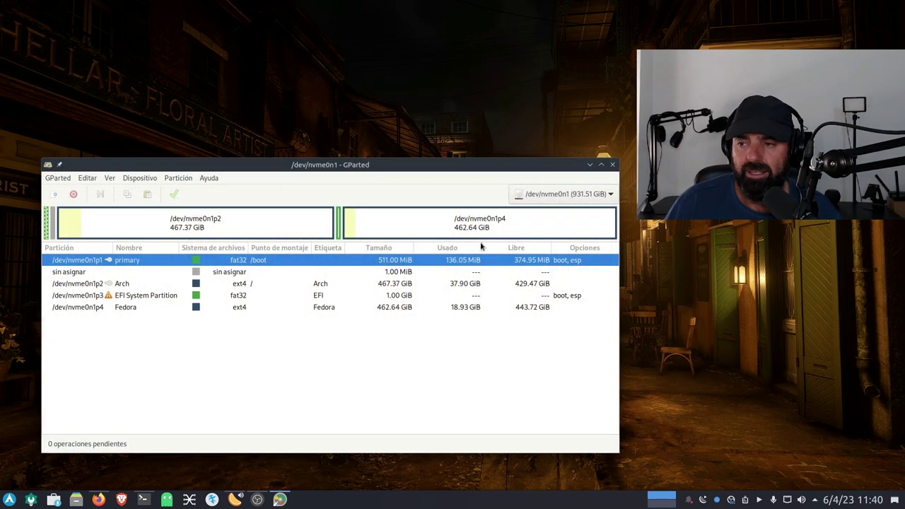
pyautogui.moveTo(398, 167); pyautogui.dragTo(405, 139)
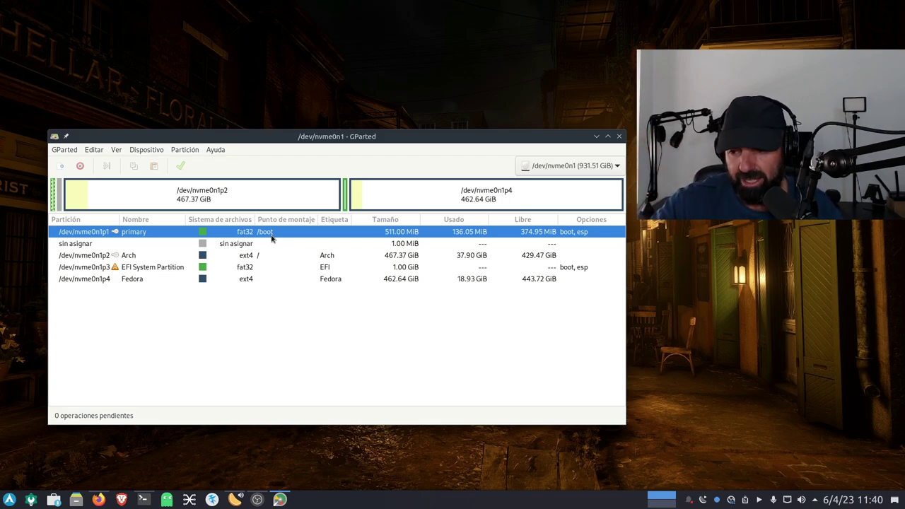
pyautogui.click(115, 258)
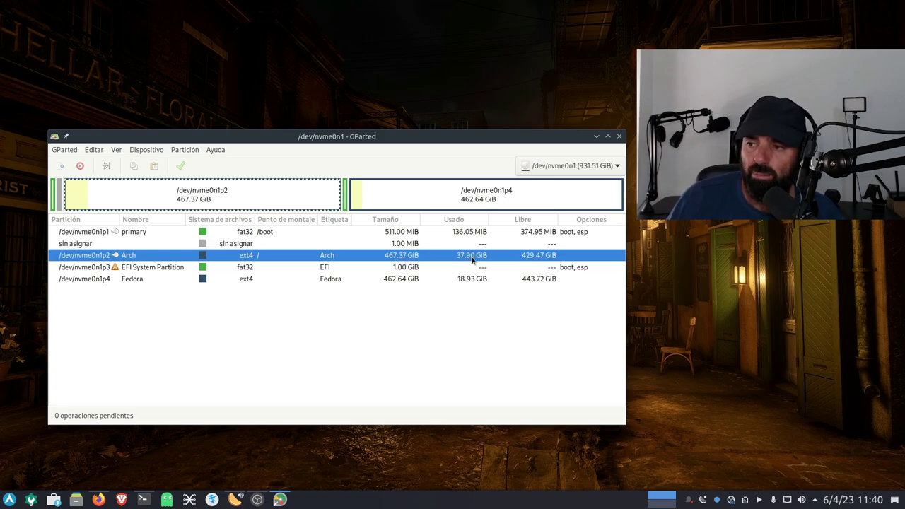
# Examine the EFI System Partition /dev/nvme0n1p3 and the Fedora partition /dev/nvme0n1p4 in the partition list.
pyautogui.click(173, 270)
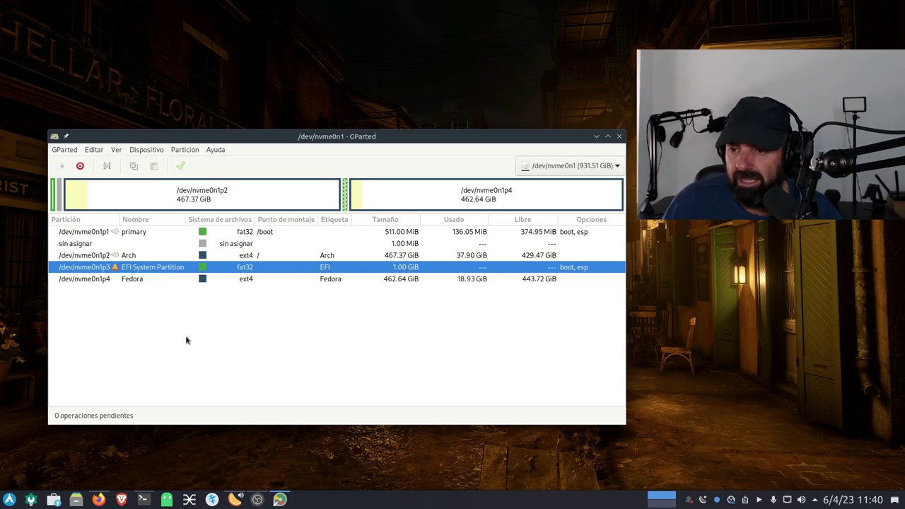
pyautogui.click(93, 281)
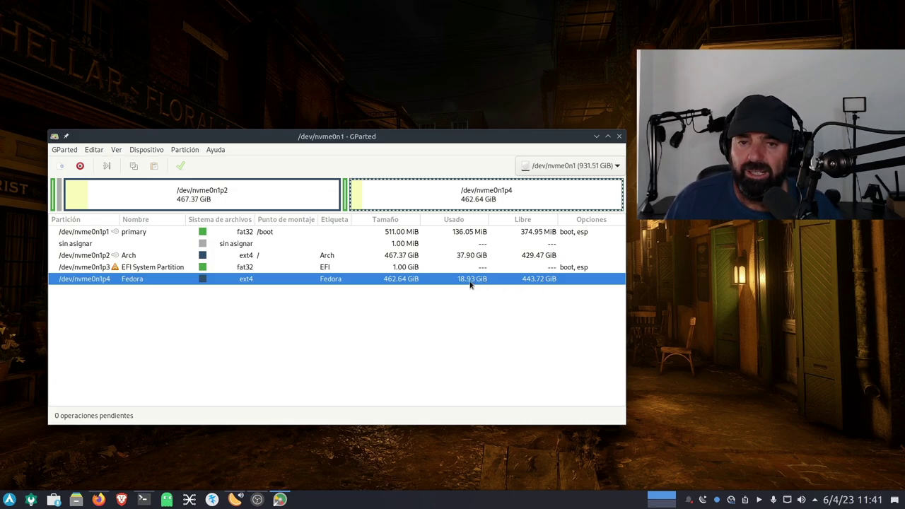
pyautogui.click(127, 270)
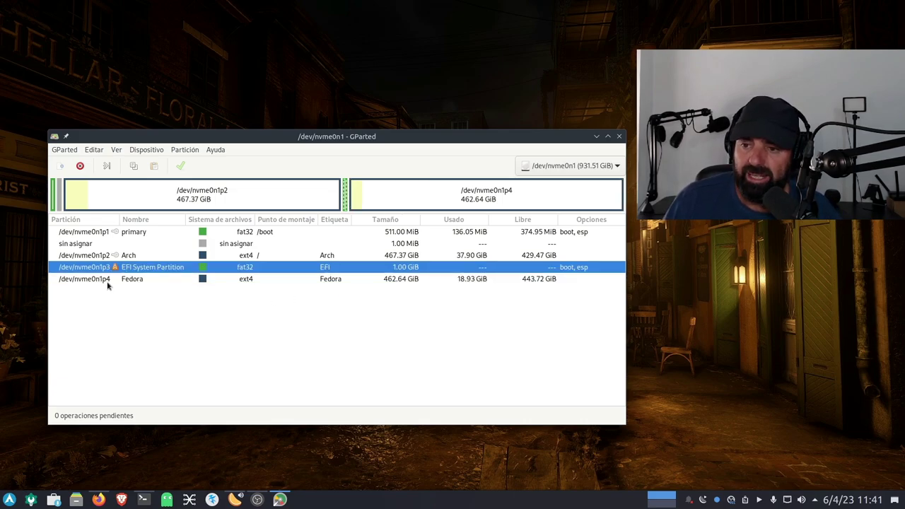
pyautogui.click(107, 285)
pyautogui.click(114, 269)
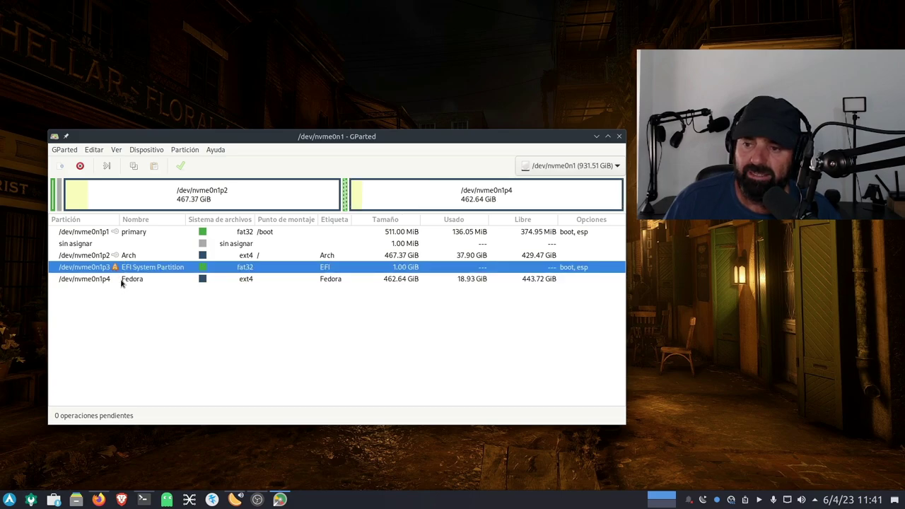
pyautogui.click(122, 282)
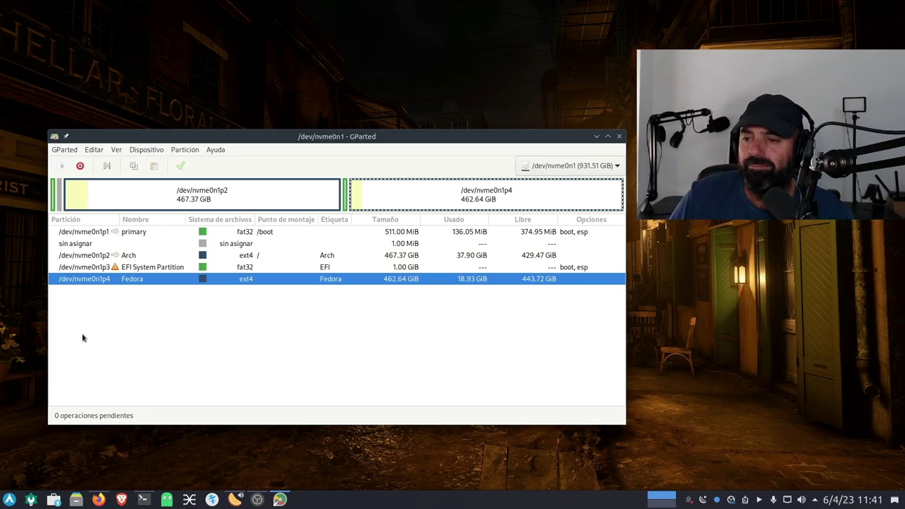
# Queue the deletion of the EFI System Partition /dev/nvme0n1p3 and select the Fedora partition /dev/nvme0n1p4.
pyautogui.click(242, 271)
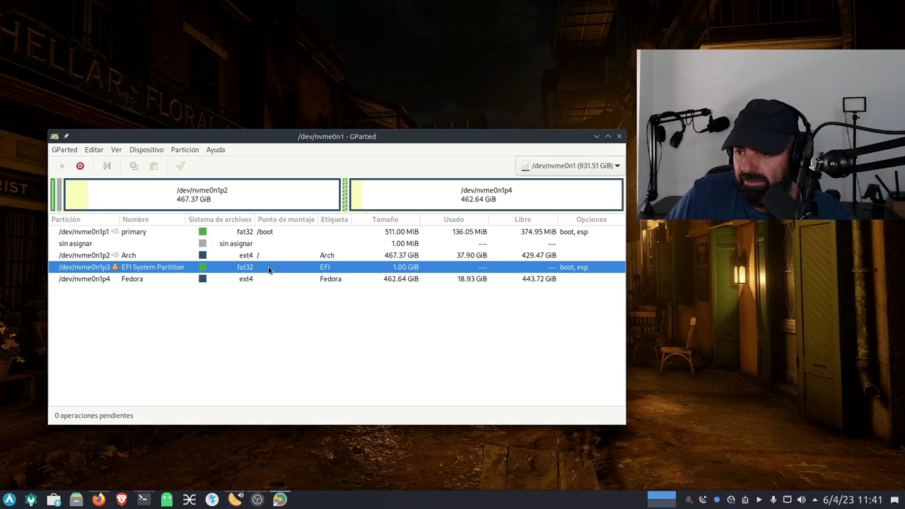
pyautogui.rightClick(269, 270)
pyautogui.click(283, 288)
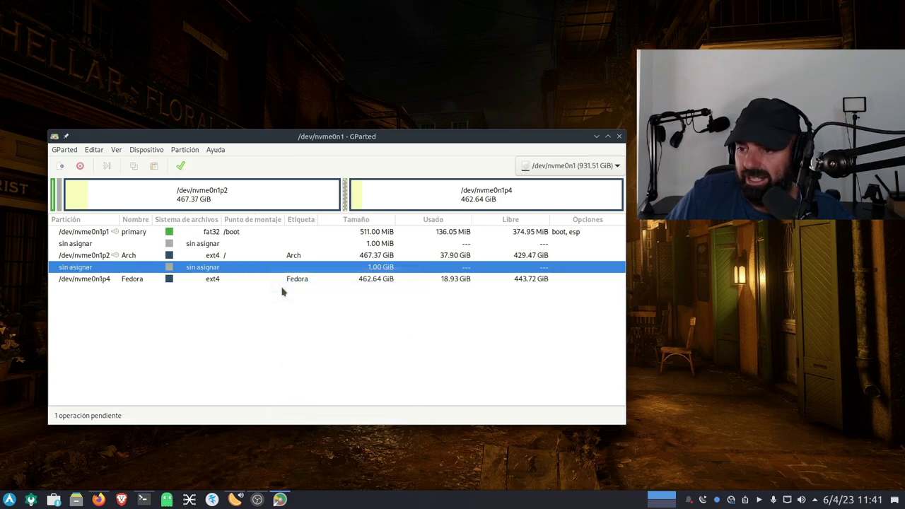
pyautogui.click(114, 280)
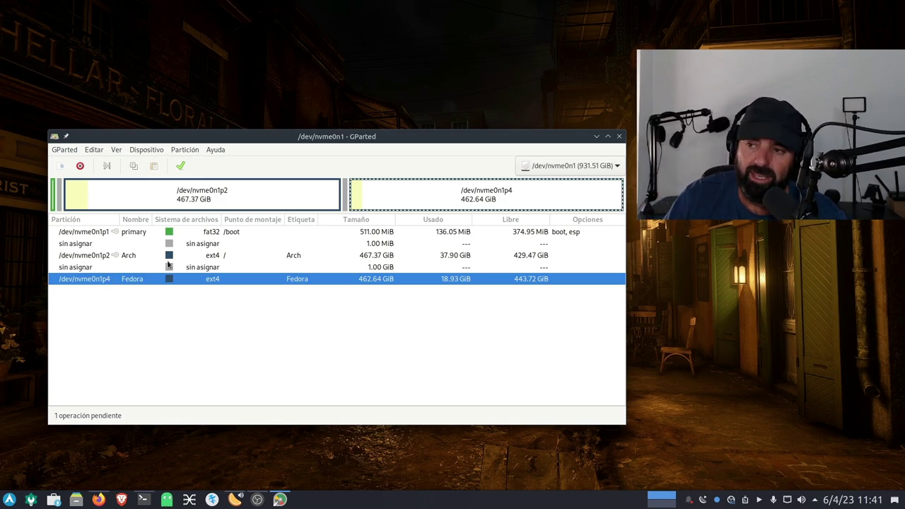
pyautogui.moveTo(415, 148); pyautogui.dragTo(379, 172)
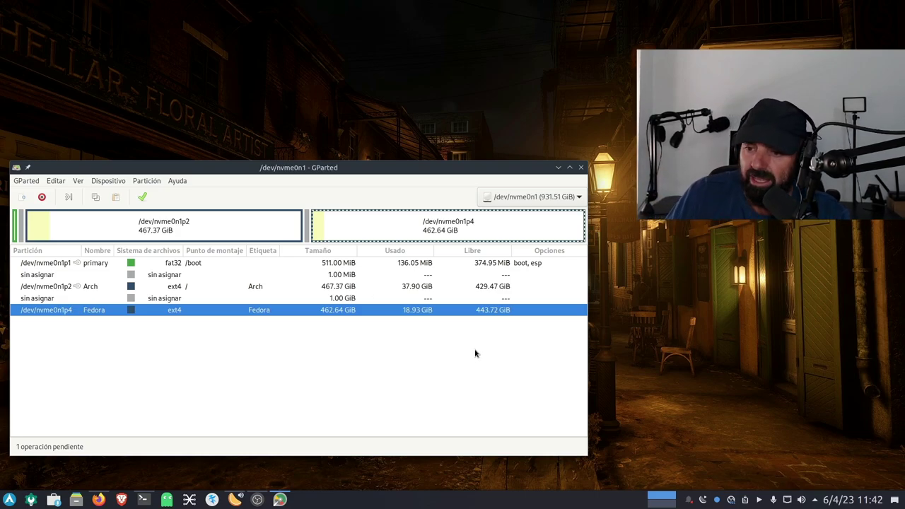
# Queue the deletion of the Fedora partition /dev/nvme0n1p4 and apply all pending operations, expanding their details before closing the report.
pyautogui.rightClick(183, 311)
pyautogui.click(225, 150)
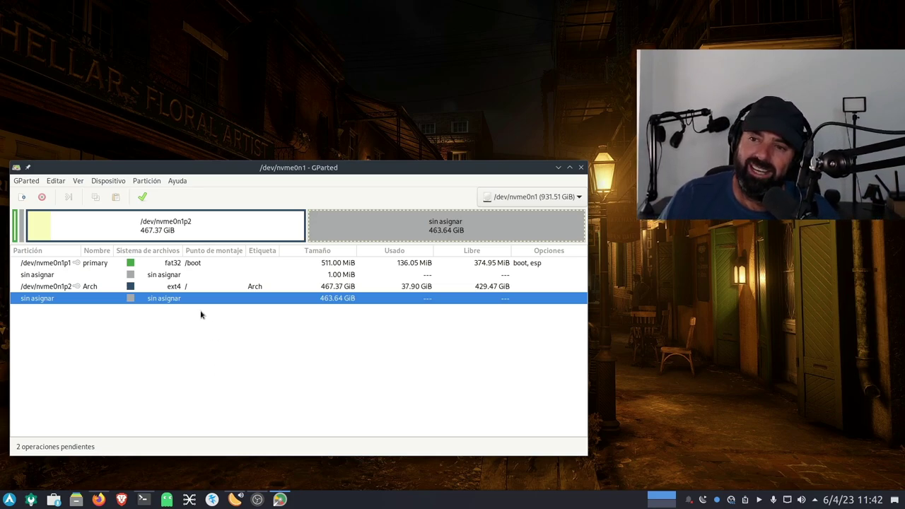
pyautogui.click(144, 200)
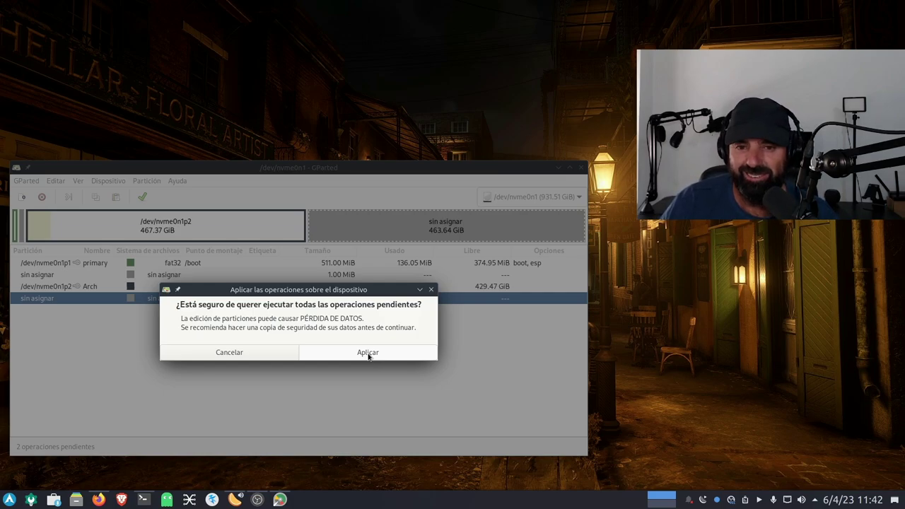
pyautogui.click(367, 352)
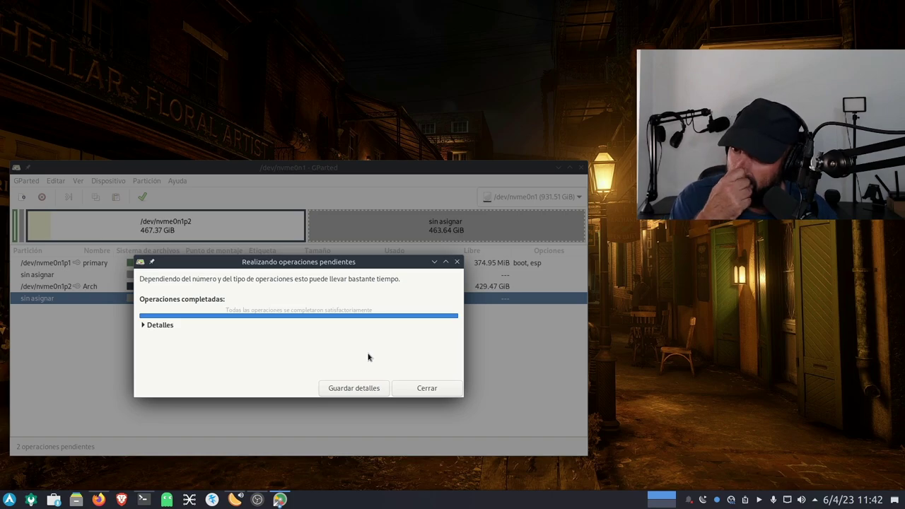
pyautogui.click(142, 326)
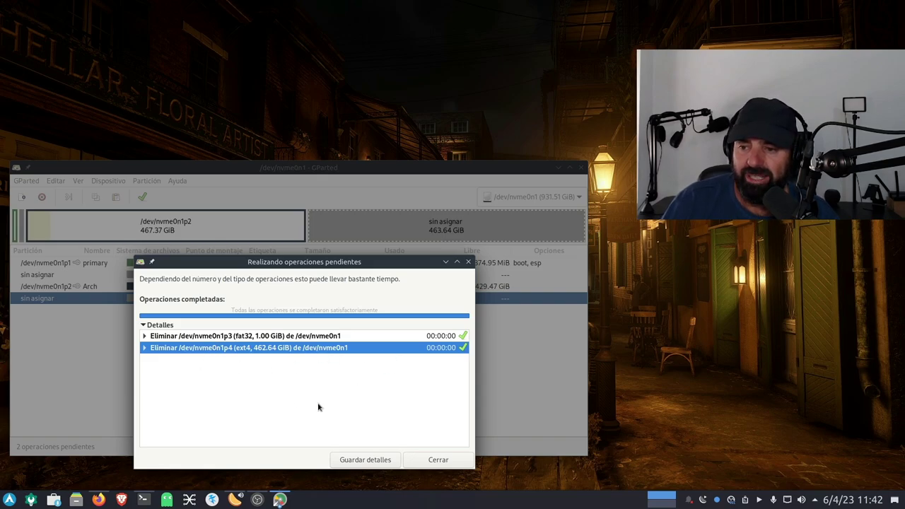
pyautogui.click(432, 460)
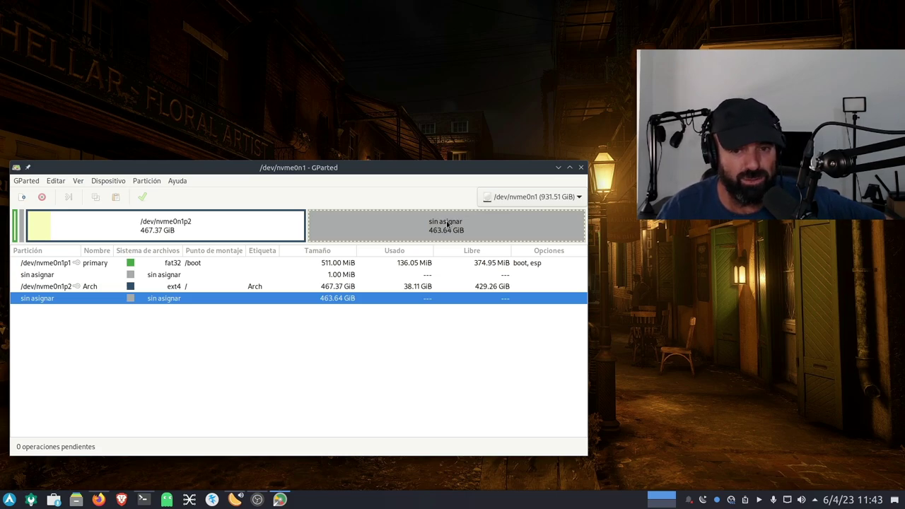
# Queue a resize of the Arch partition /dev/nvme0n1p2 to 953357 MiB, leaving 0 MiB of free space after it.
pyautogui.rightClick(274, 226)
pyautogui.click(240, 359)
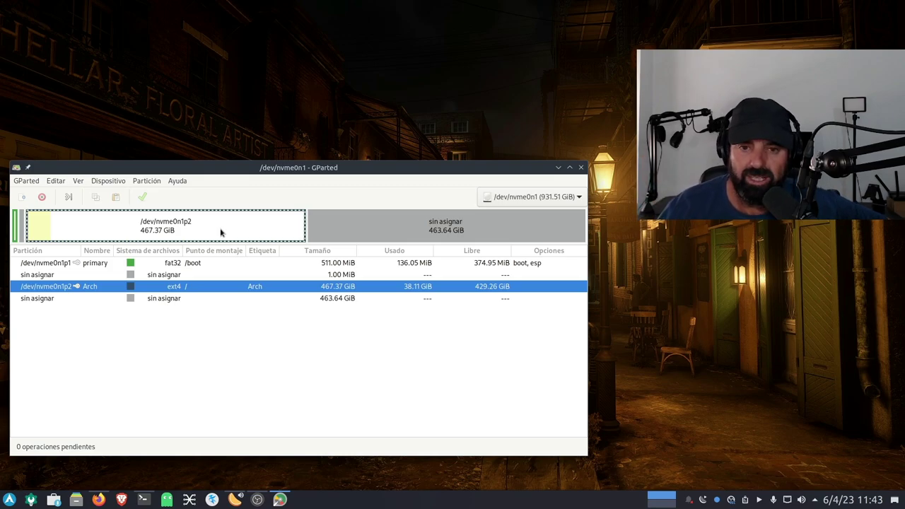
pyautogui.rightClick(241, 234)
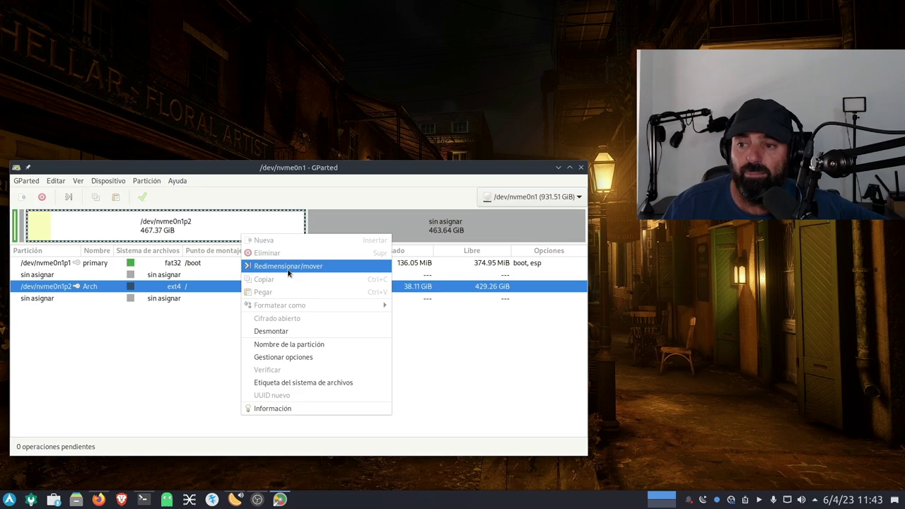
pyautogui.click(288, 267)
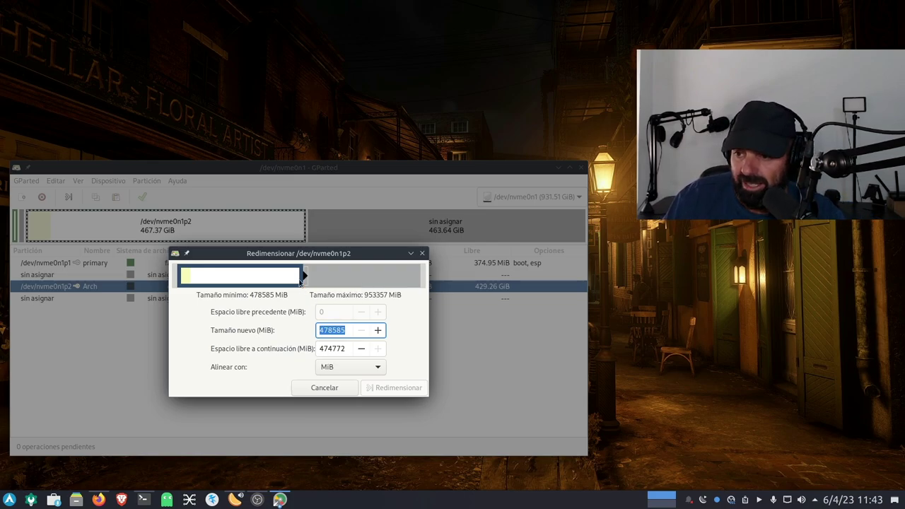
pyautogui.moveTo(303, 276); pyautogui.dragTo(425, 276)
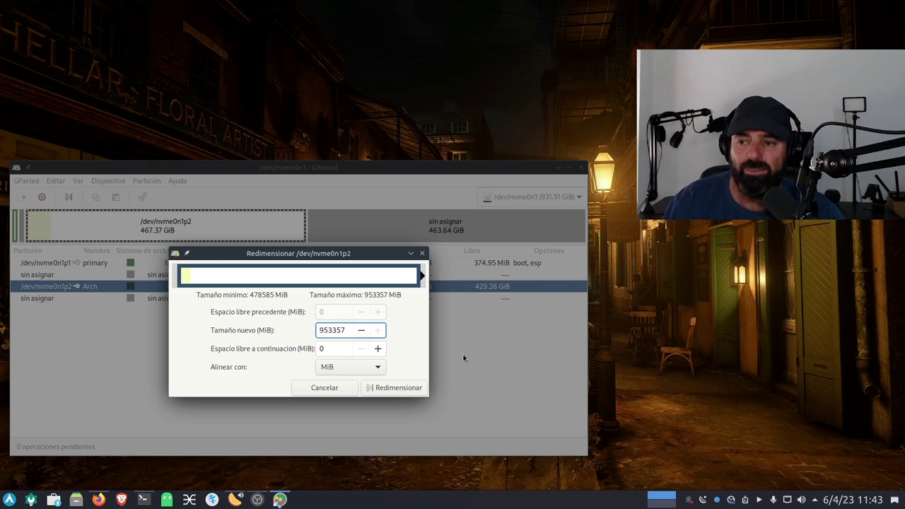
pyautogui.click(393, 389)
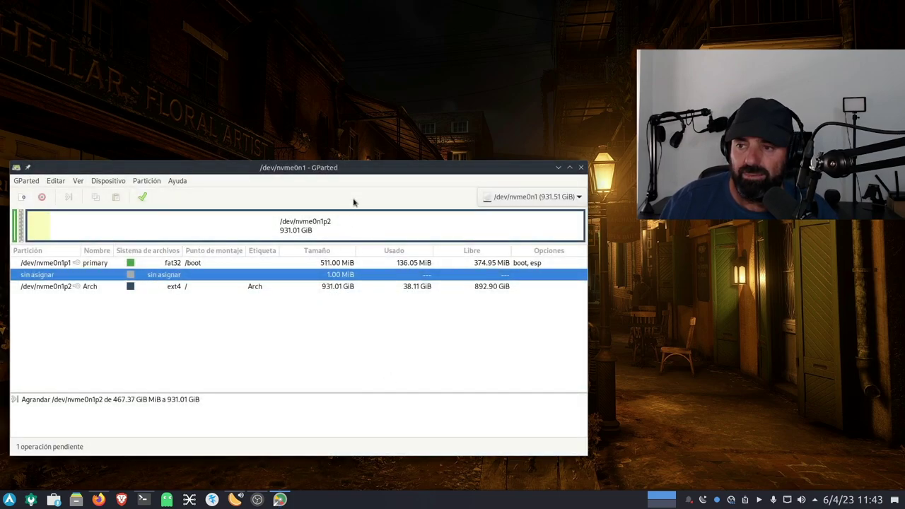
# Apply the pending enlargement of /dev/nvme0n1p2 with the window moved higher, and close the operations report.
pyautogui.moveTo(345, 167); pyautogui.dragTo(361, 88)
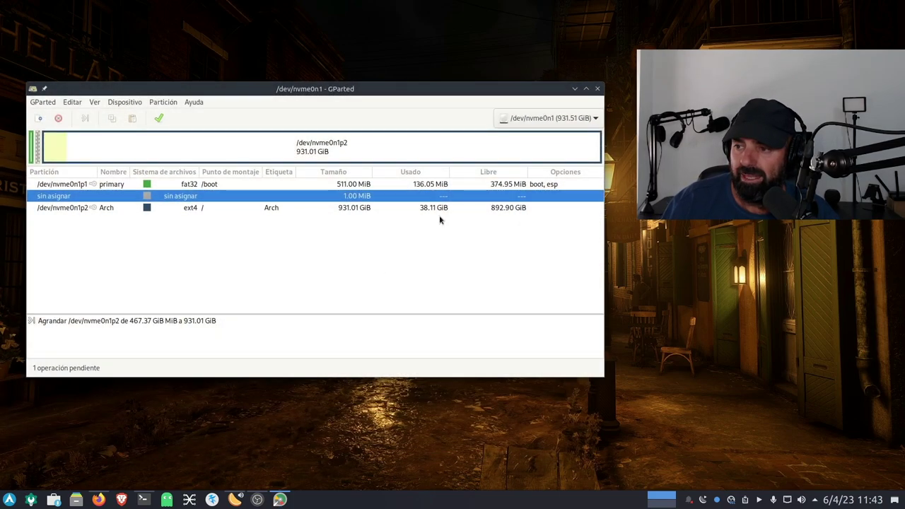
pyautogui.click(464, 207)
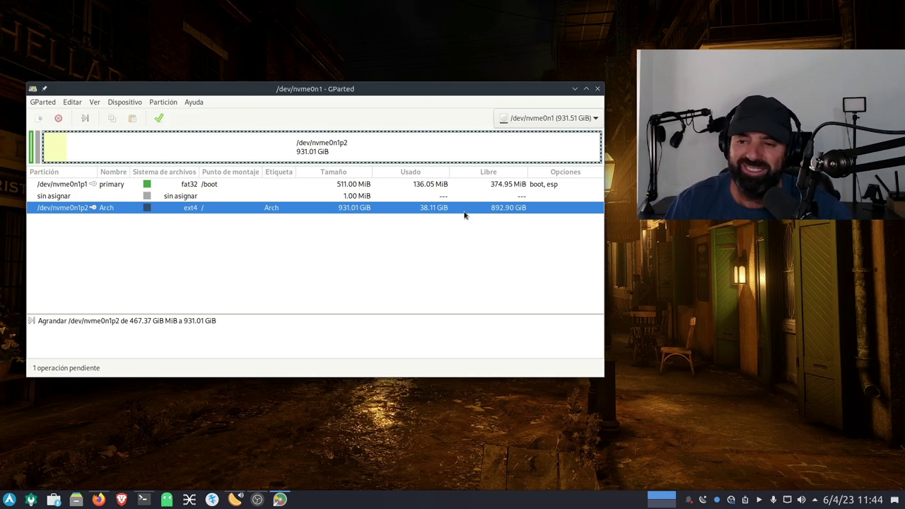
pyautogui.click(160, 118)
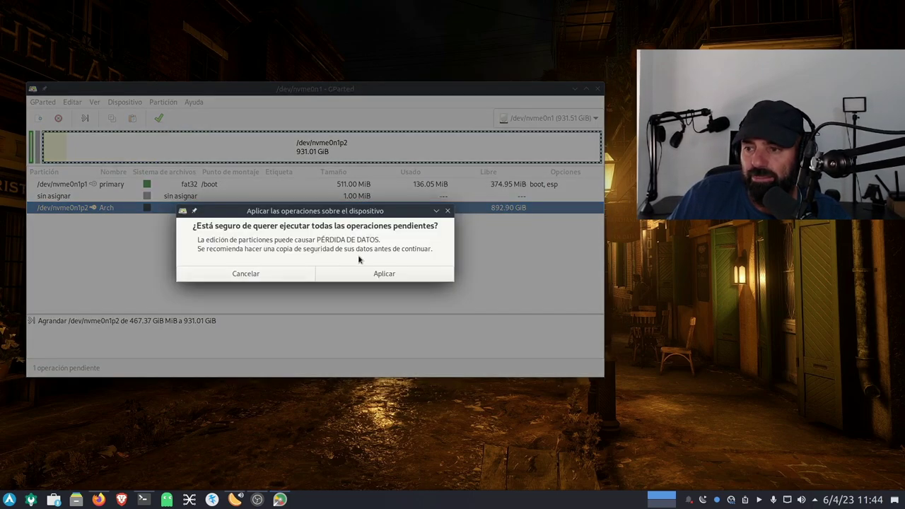
pyautogui.click(377, 276)
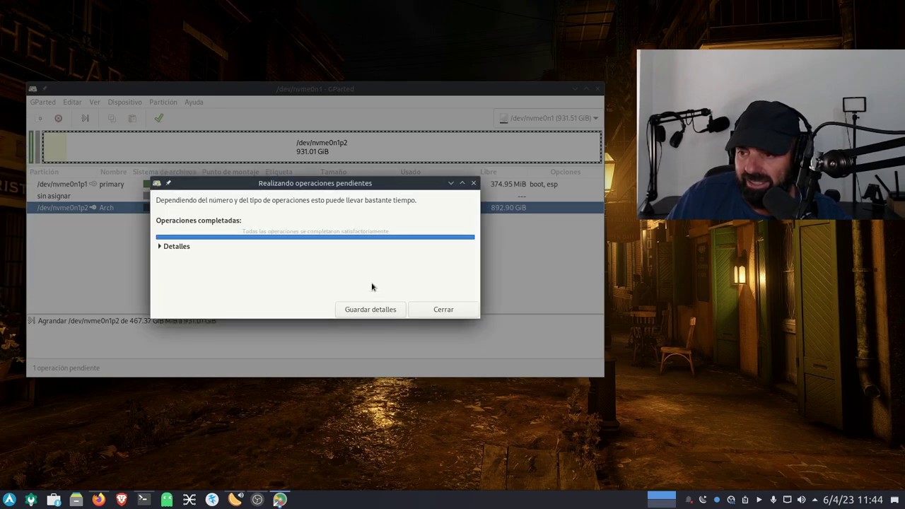
pyautogui.click(439, 311)
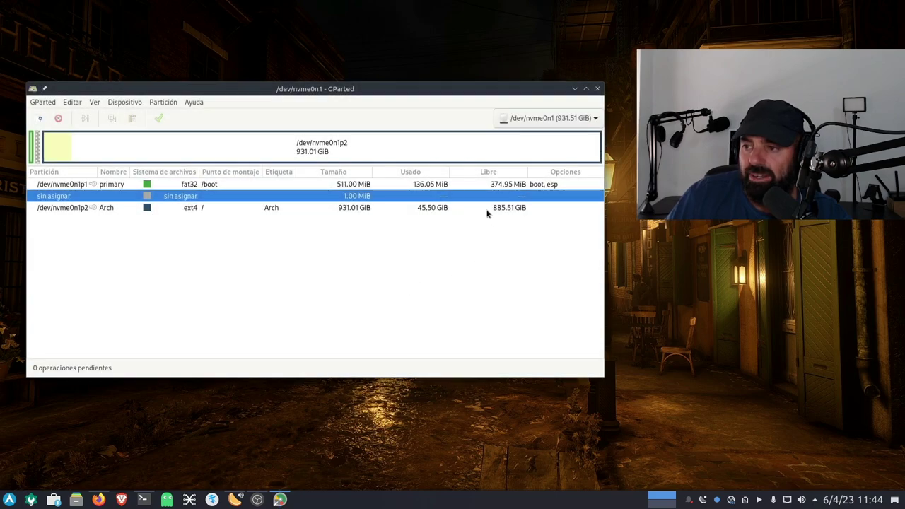
# Examine the enlarged Arch partition /dev/nvme0n1p2 and the /boot partition /dev/nvme0n1p1 in the partition list.
pyautogui.click(487, 210)
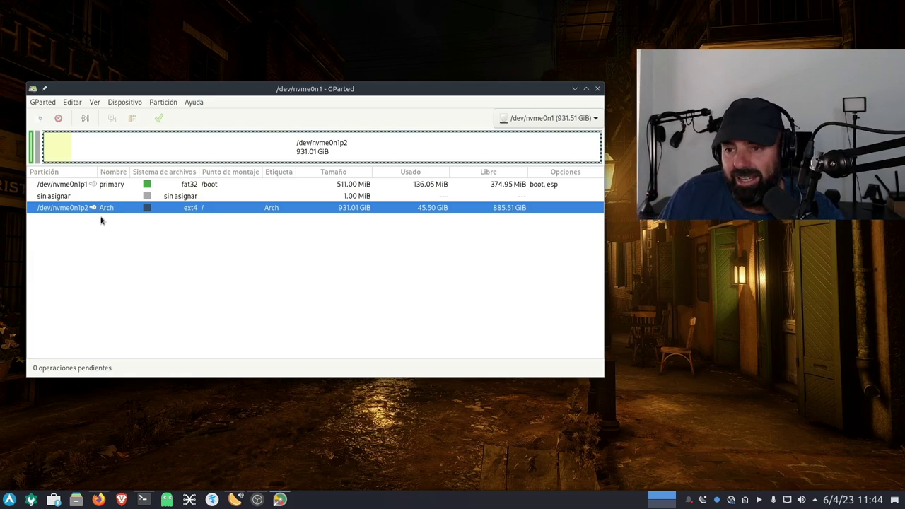
pyautogui.click(186, 185)
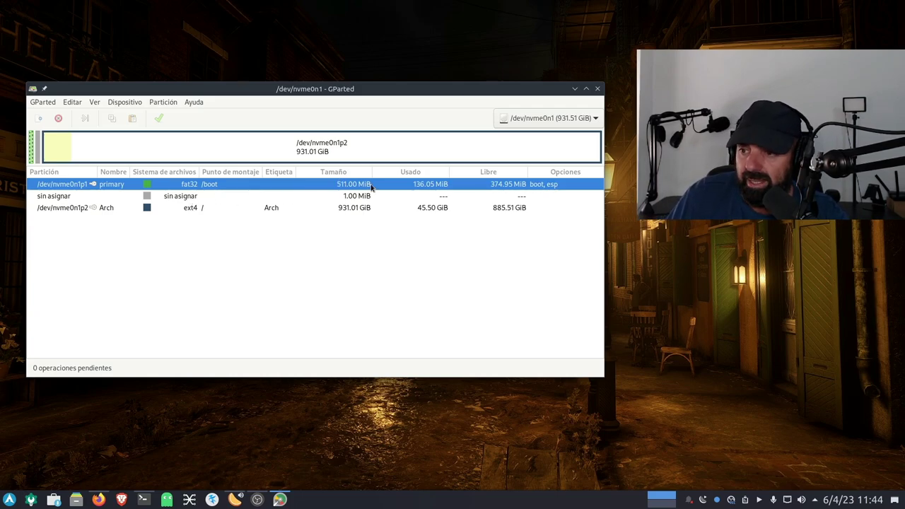
pyautogui.click(79, 212)
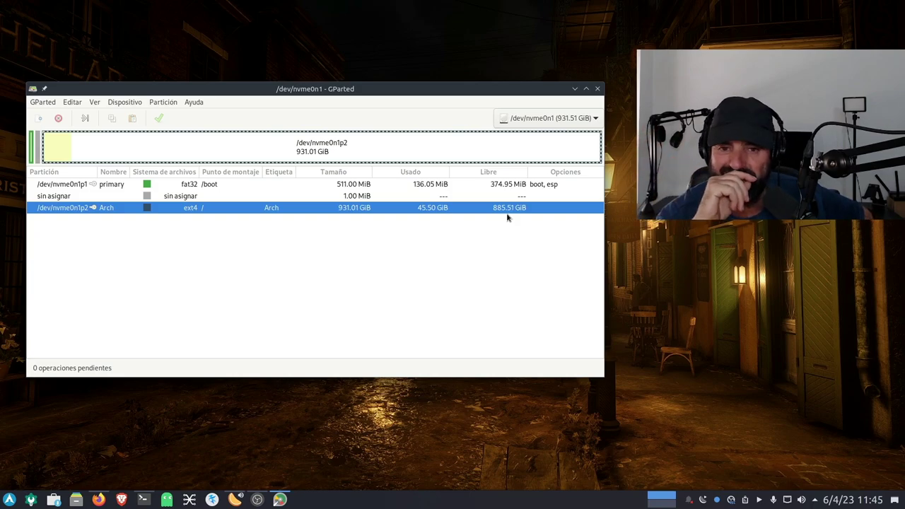
# View the partitions of /dev/sda and go back to /dev/nvme0n1 before closing GParted.
pyautogui.click(526, 118)
pyautogui.click(521, 134)
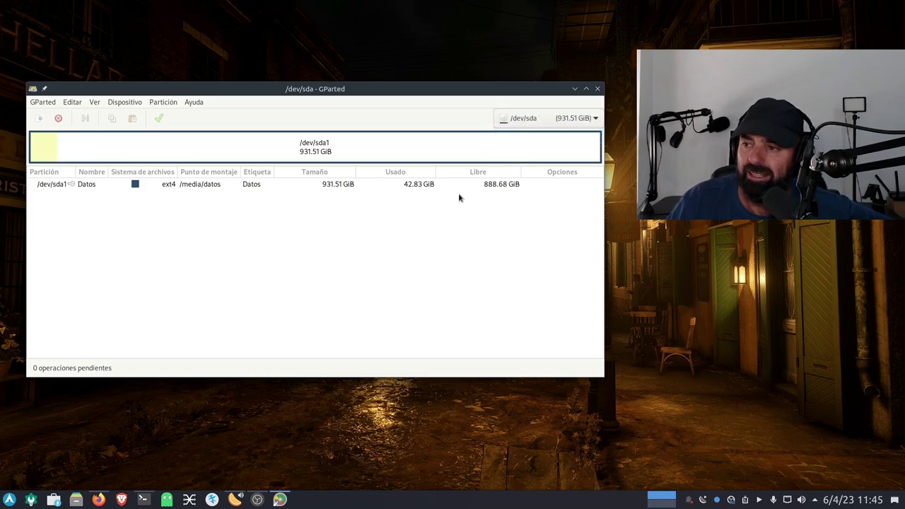
pyautogui.click(504, 118)
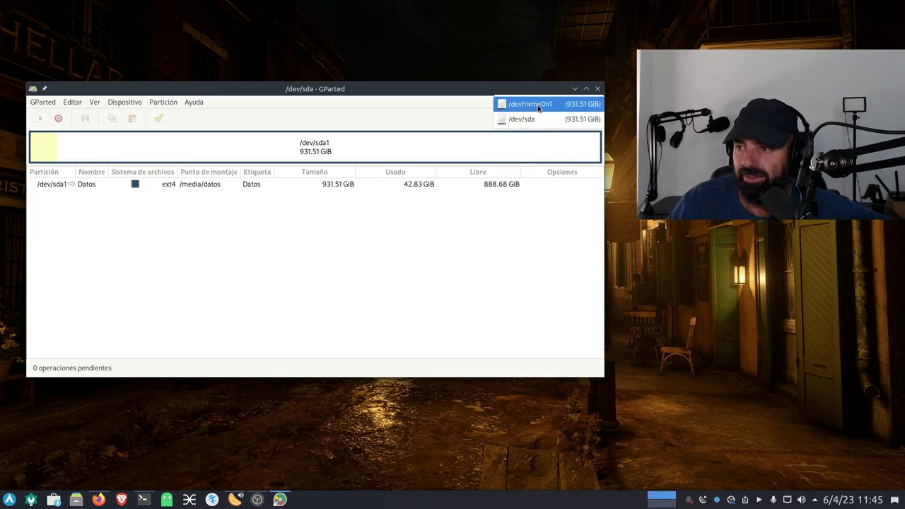
pyautogui.click(530, 104)
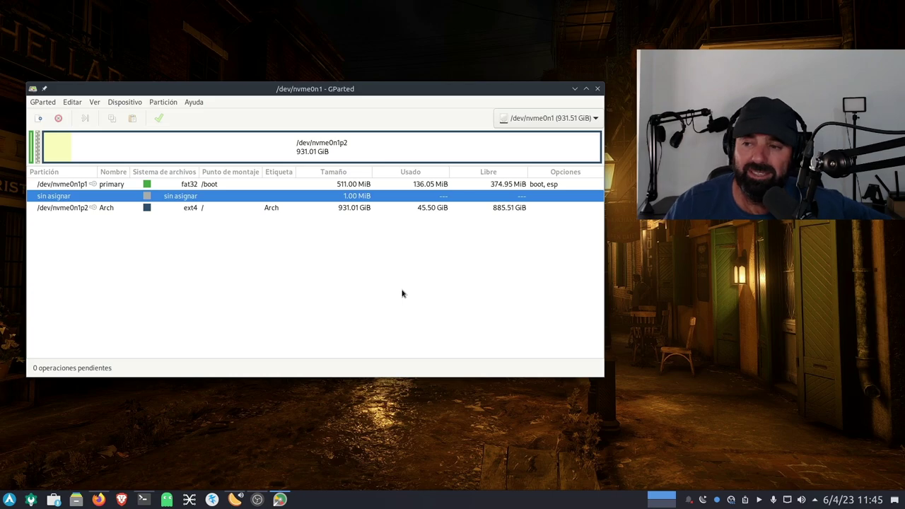
pyautogui.click(597, 89)
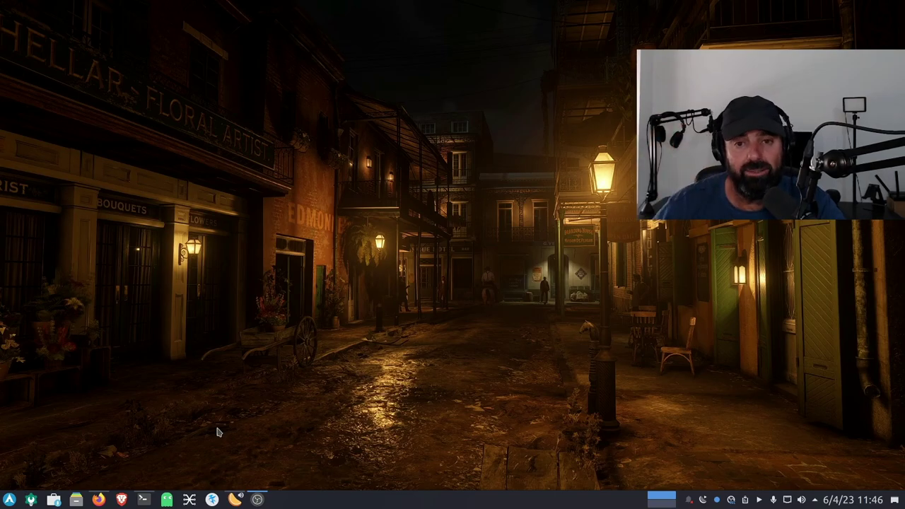
# Switch to Konsole, rerun sudo grub-mkconfig -o /boot/grub/grub.cfg with the sudo password, and highlight the Fedora line in the earlier output.
pyautogui.click(143, 499)
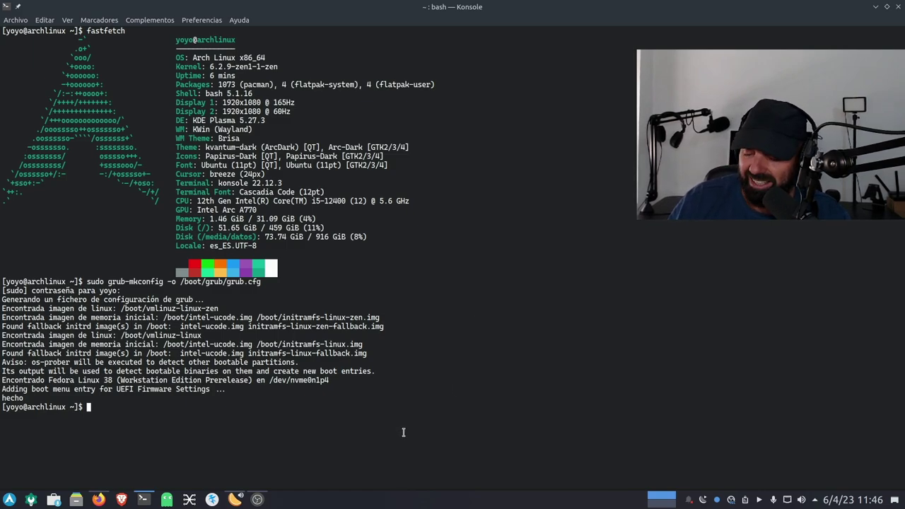
pyautogui.press('Up')
pyautogui.press('Return')
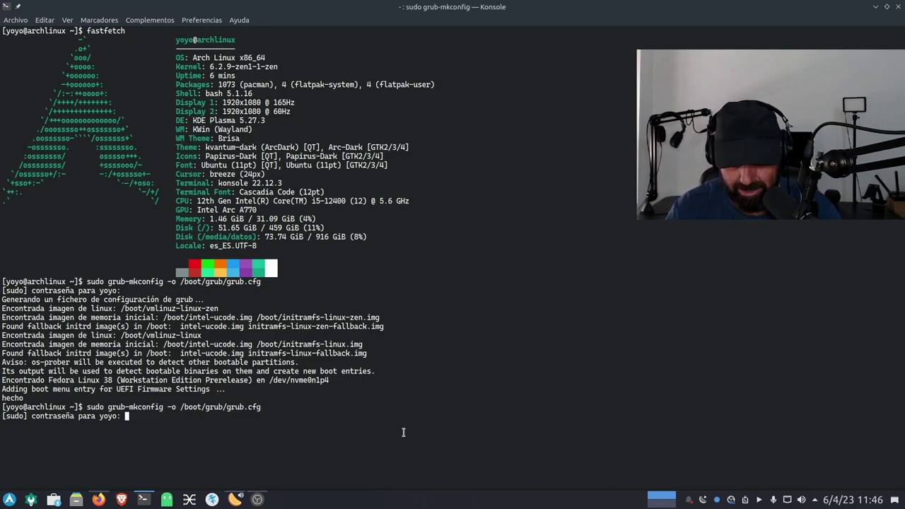
pyautogui.press('Return')
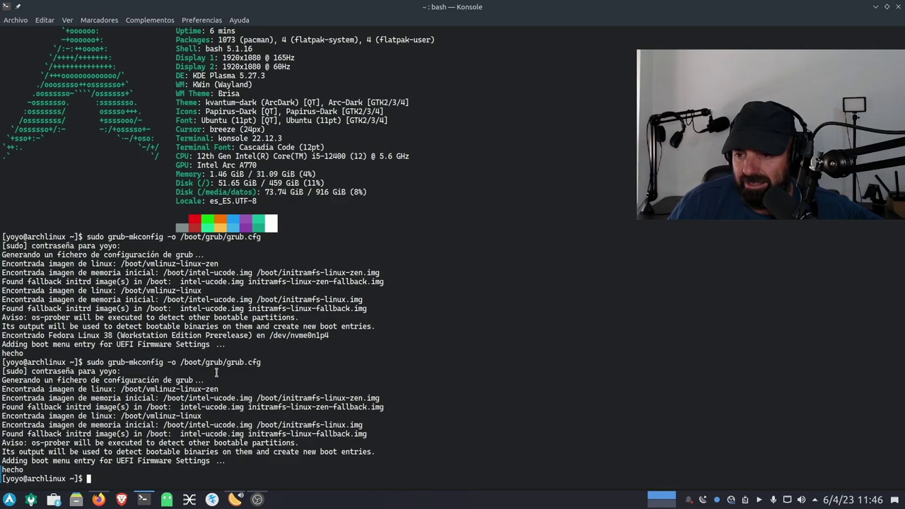
pyautogui.moveTo(333, 336); pyautogui.dragTo(2, 330)
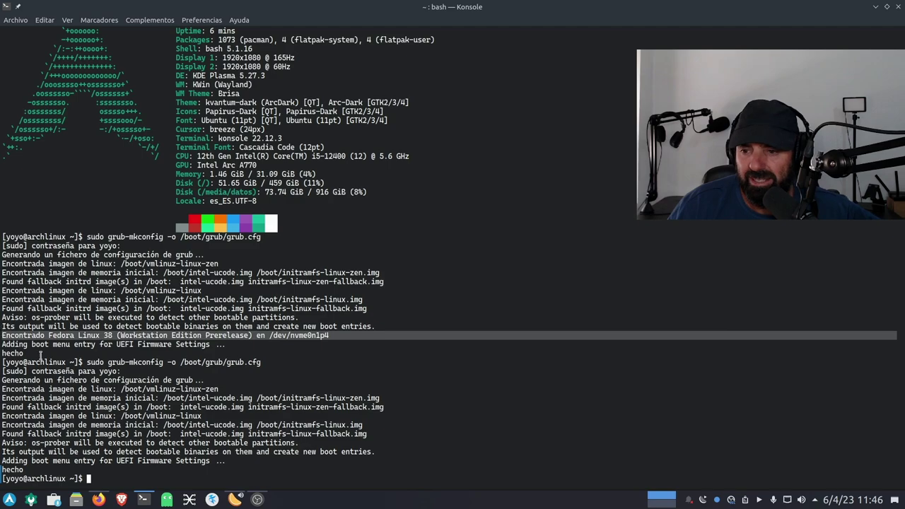